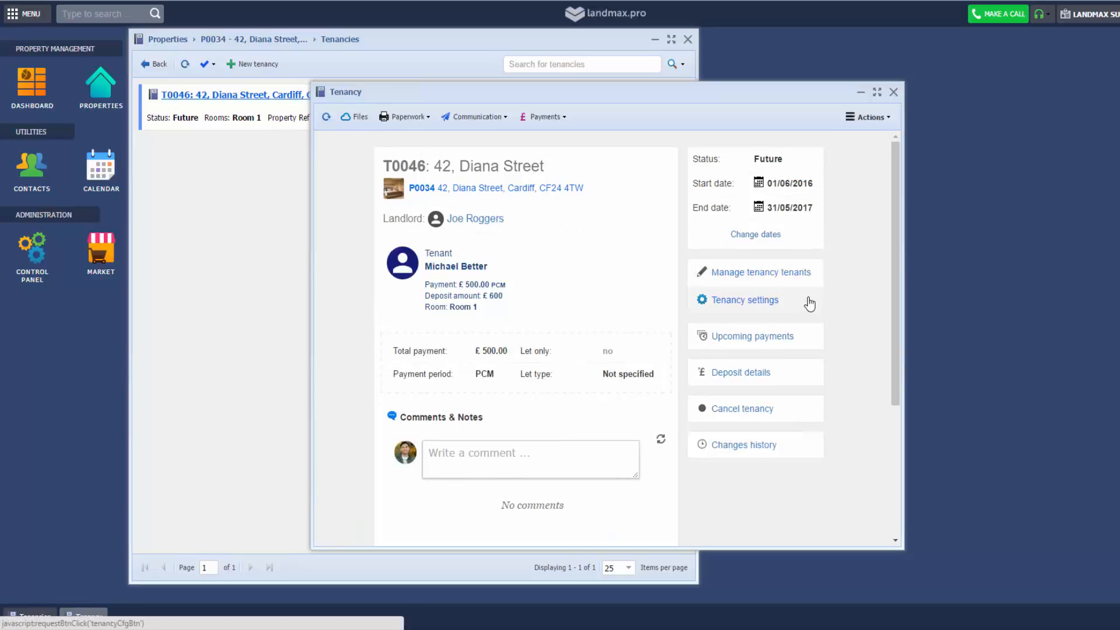
Make T0046's June 2016 rent and its triggered set-up fee due now, leaving £500 monthly rent from July 2016
left_click(789, 348)
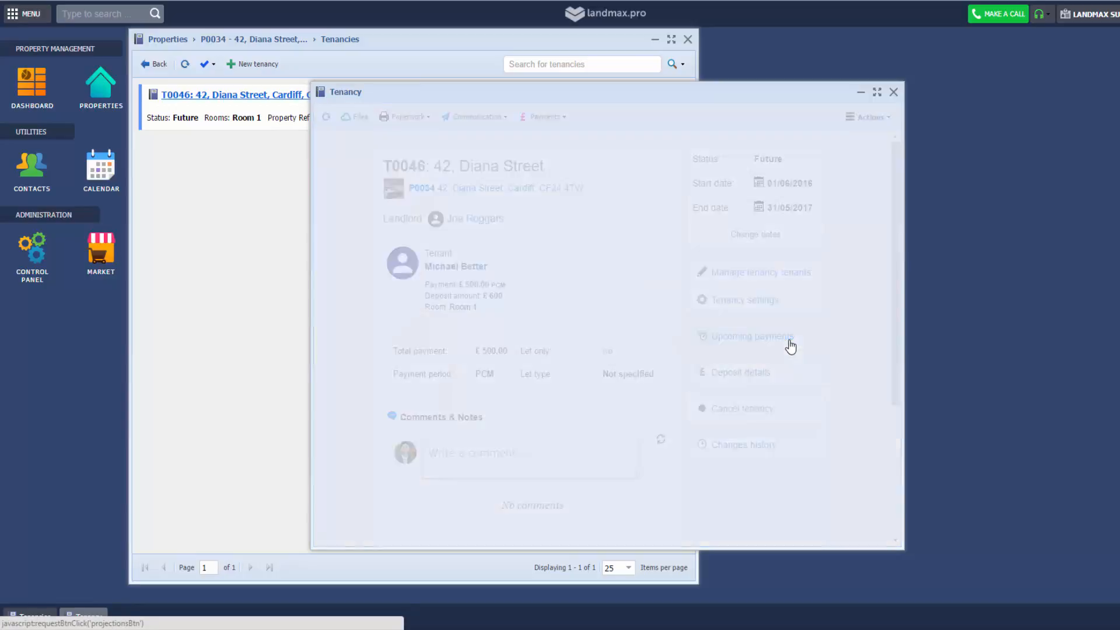
scroll(560, 288, "down", 1)
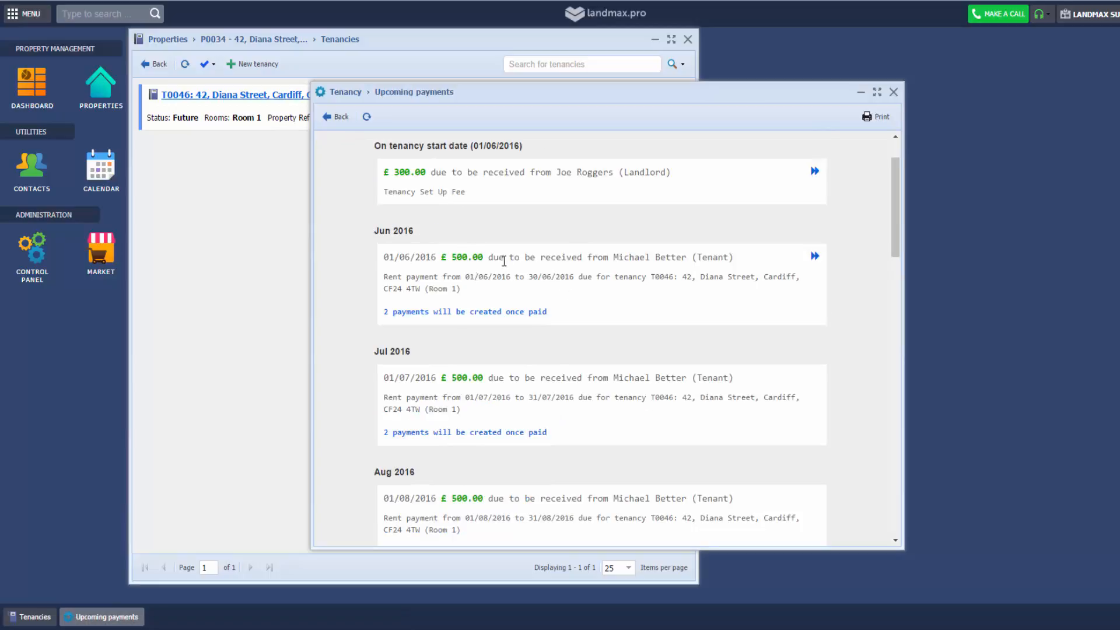
left_click(815, 256)
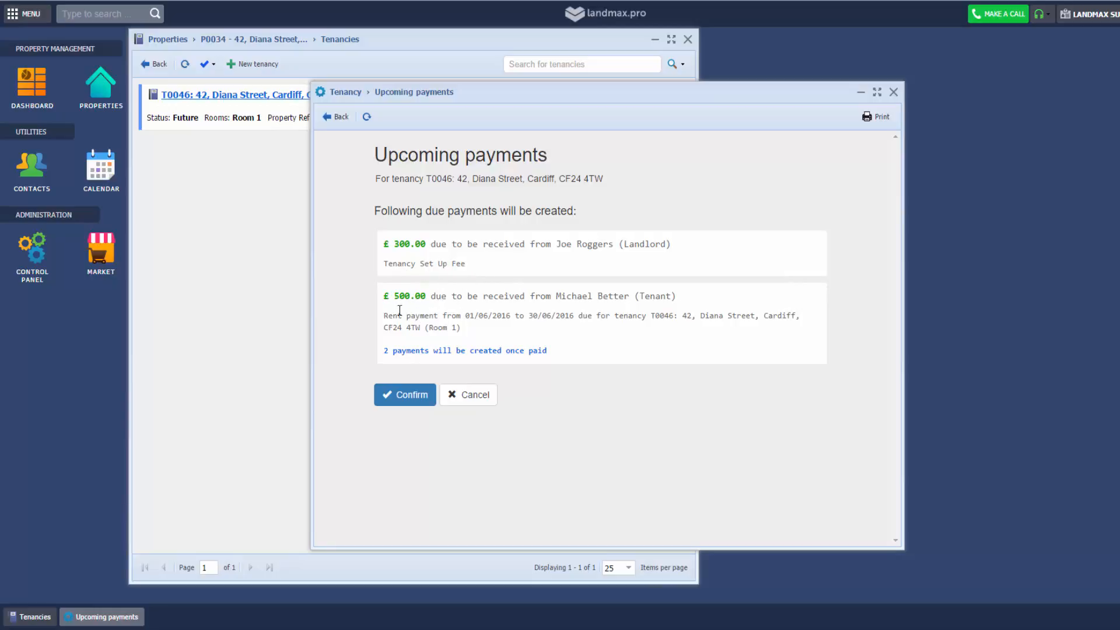
left_click(513, 352)
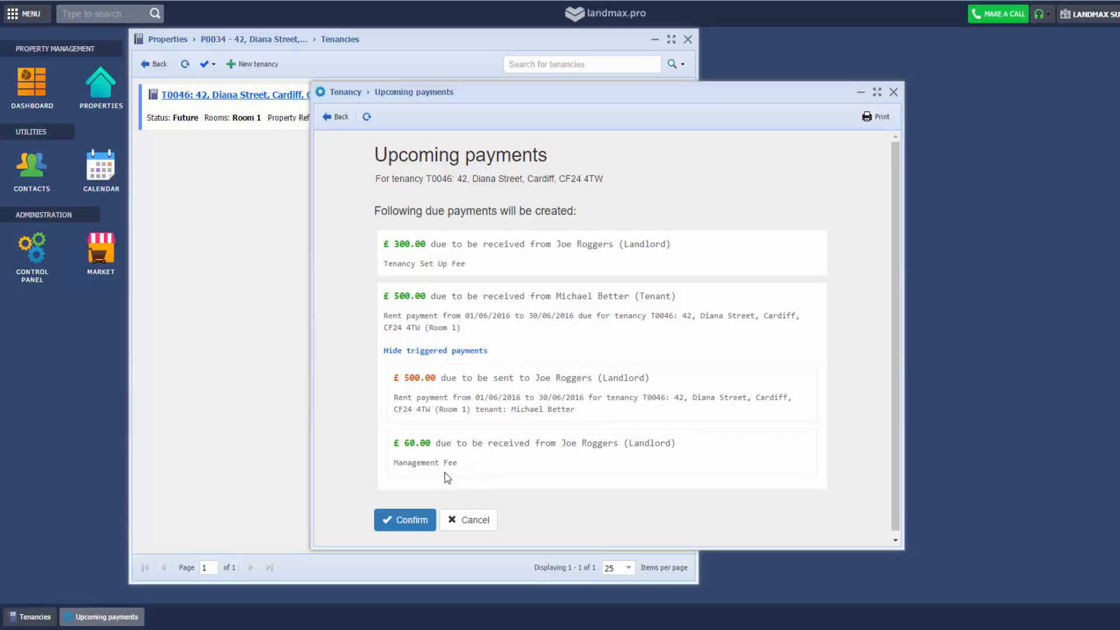
left_click(404, 521)
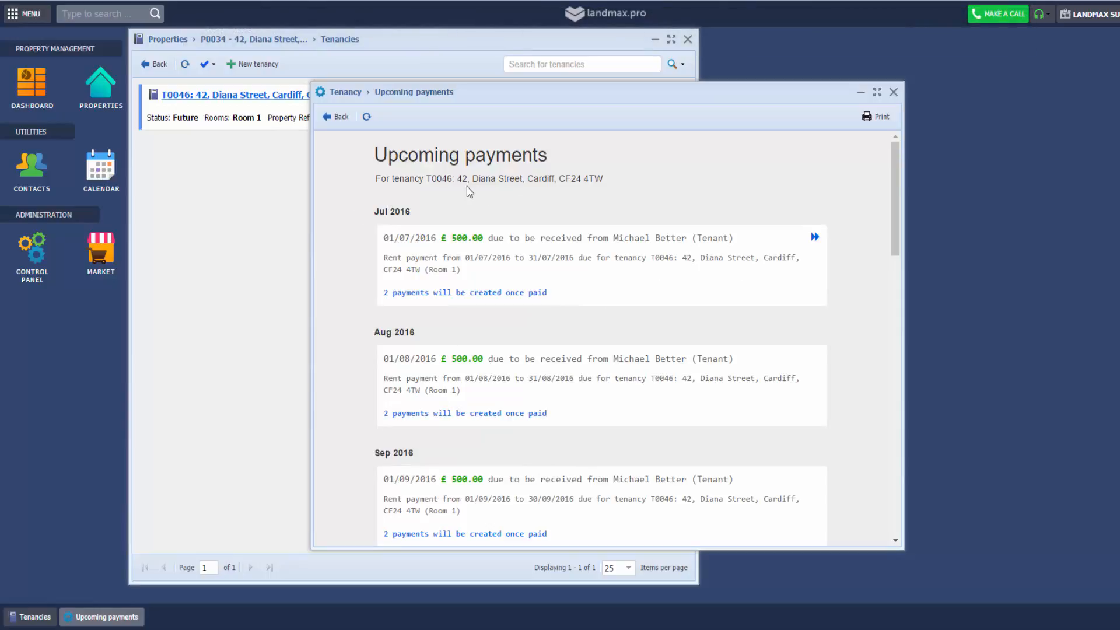
Check the tenant's due payments, confirming the £500.00 June rent is uninvoiced and due
left_click(337, 117)
left_click(544, 124)
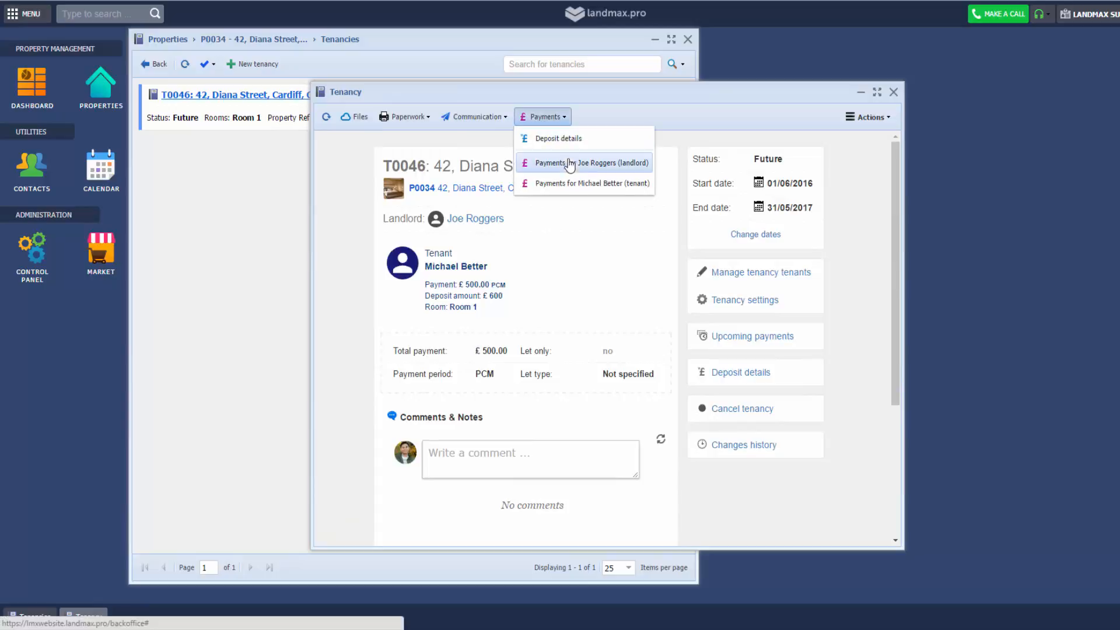
left_click(572, 184)
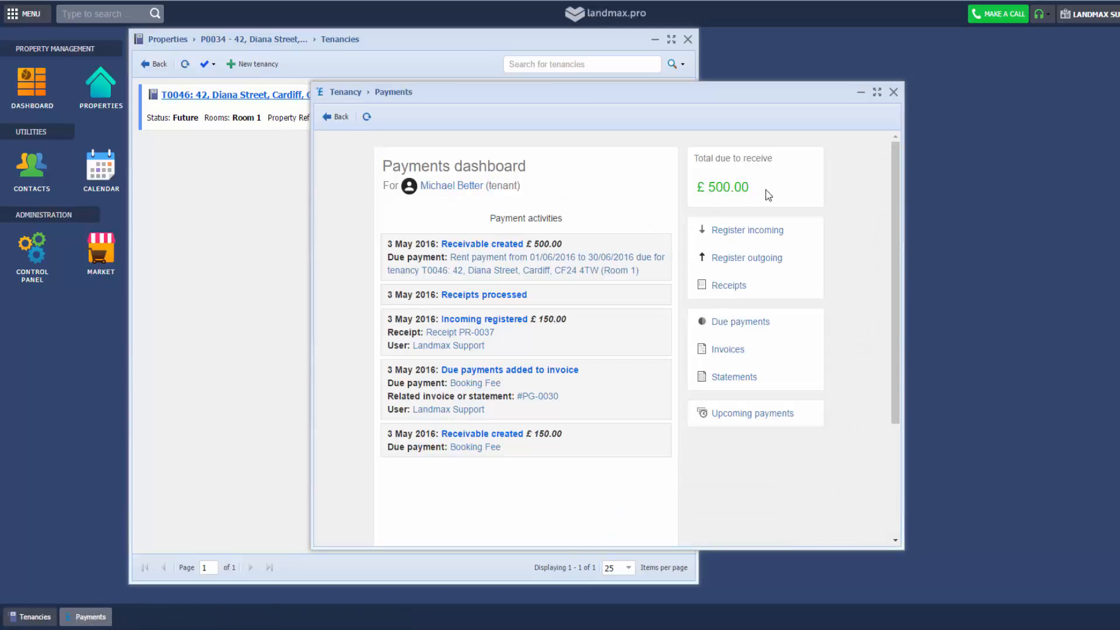
left_click(780, 326)
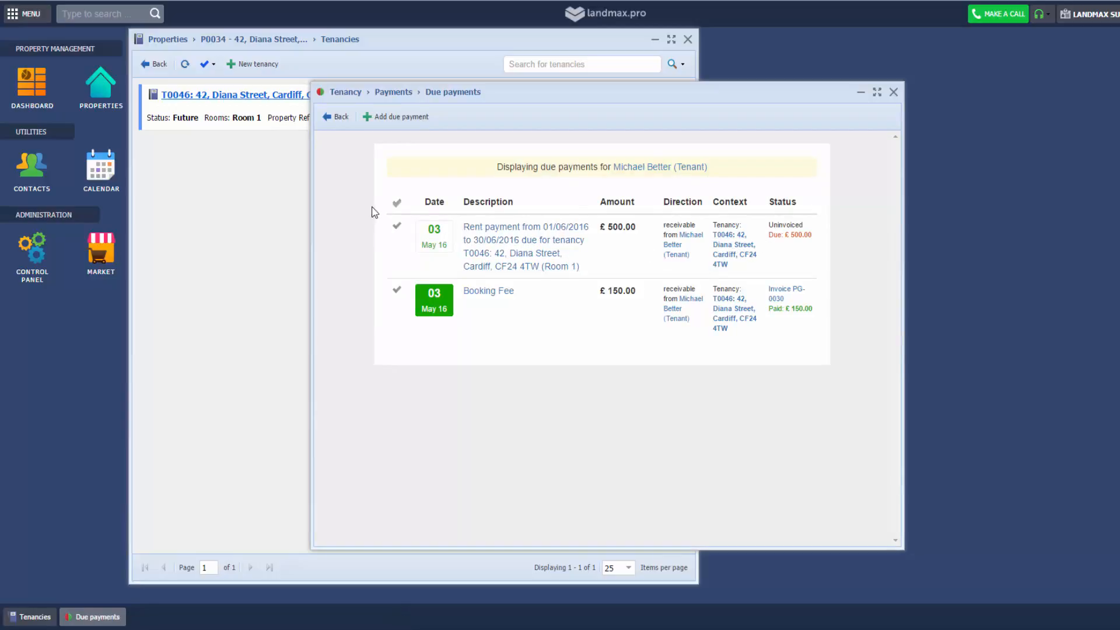
left_click(340, 117)
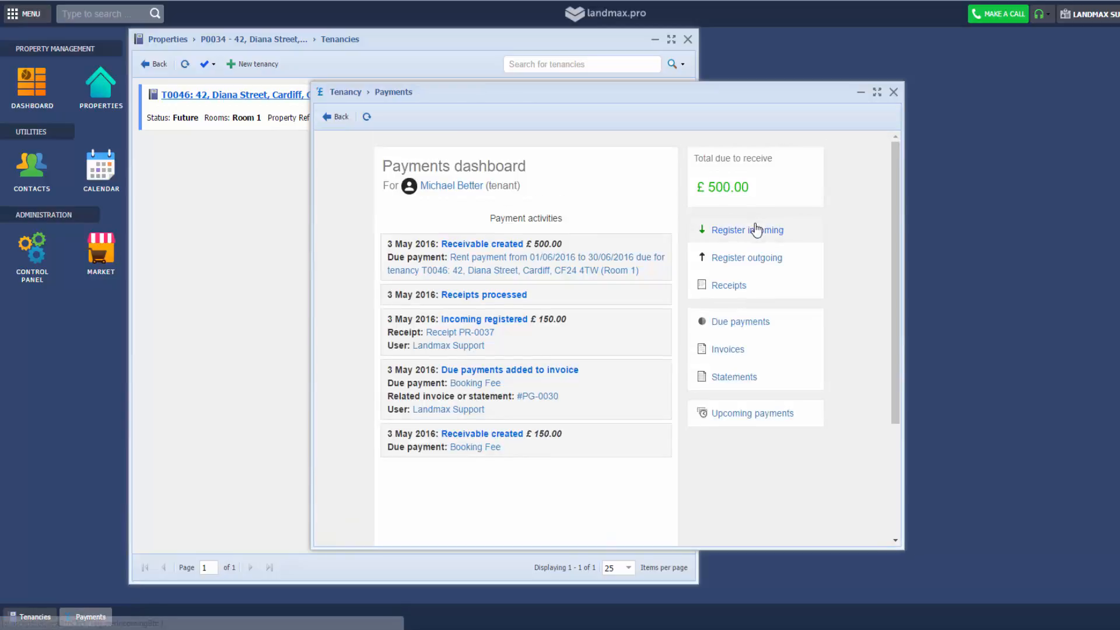
left_click(757, 236)
Register an incoming £500 tenant payment into the Agency Rent Account
double_click(617, 243)
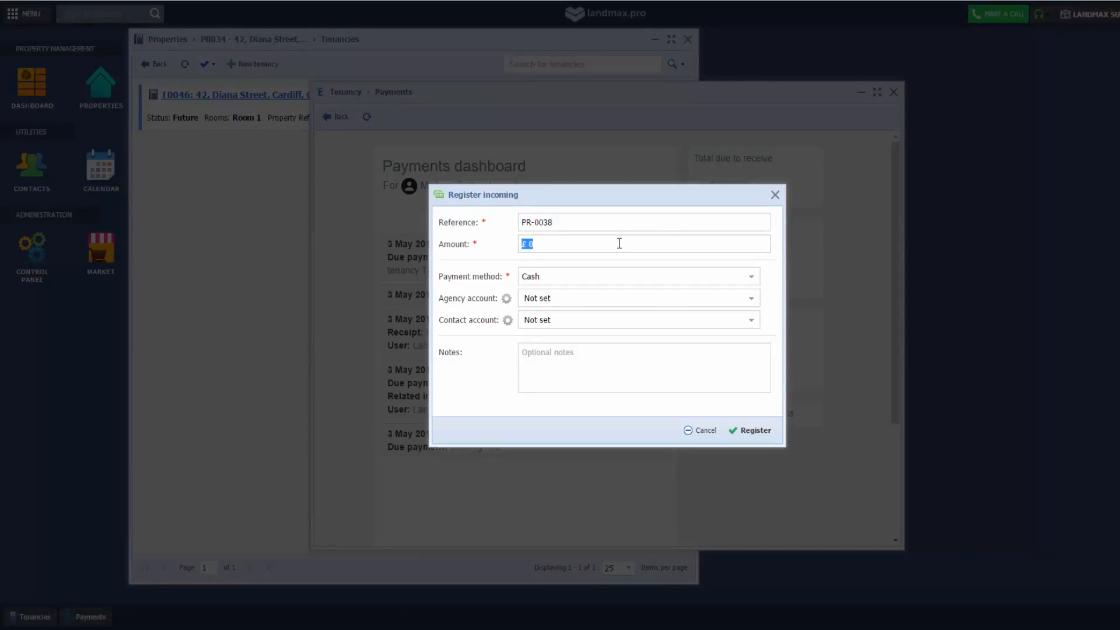
type("500")
left_click(619, 300)
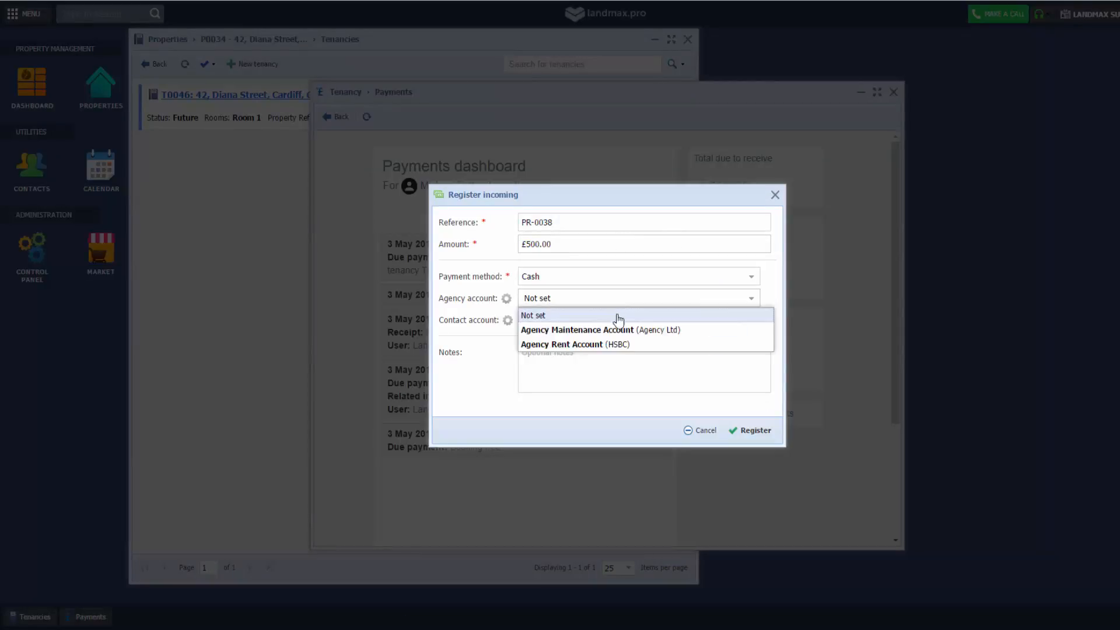
left_click(612, 348)
left_click(745, 430)
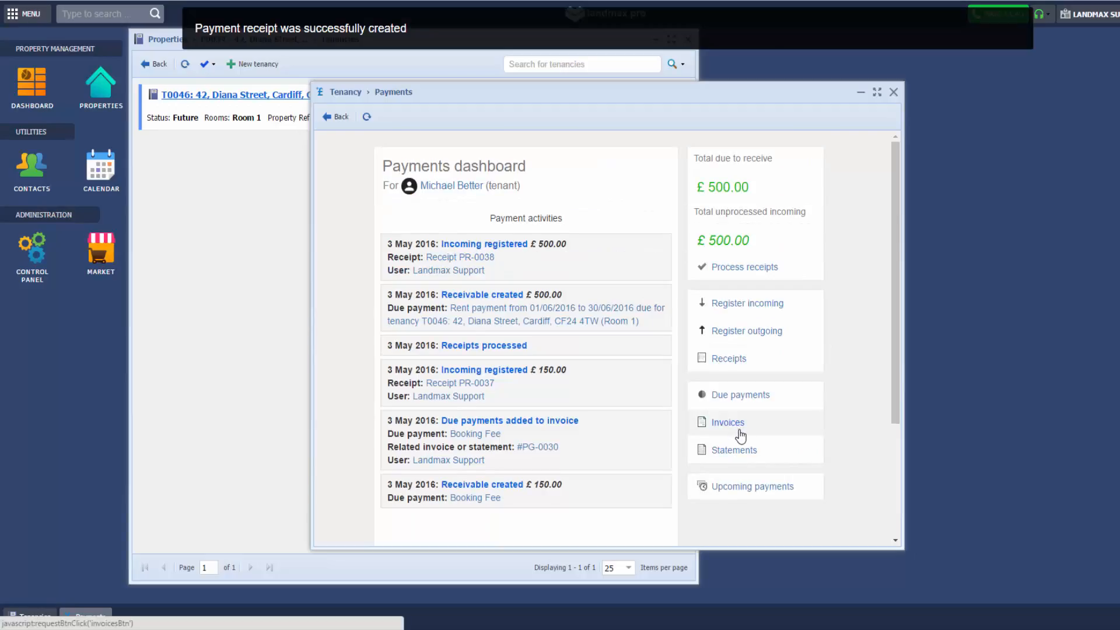
Process receipt PR-0038, confirm nothing remains due, and return to tenancy T0046
left_click(755, 267)
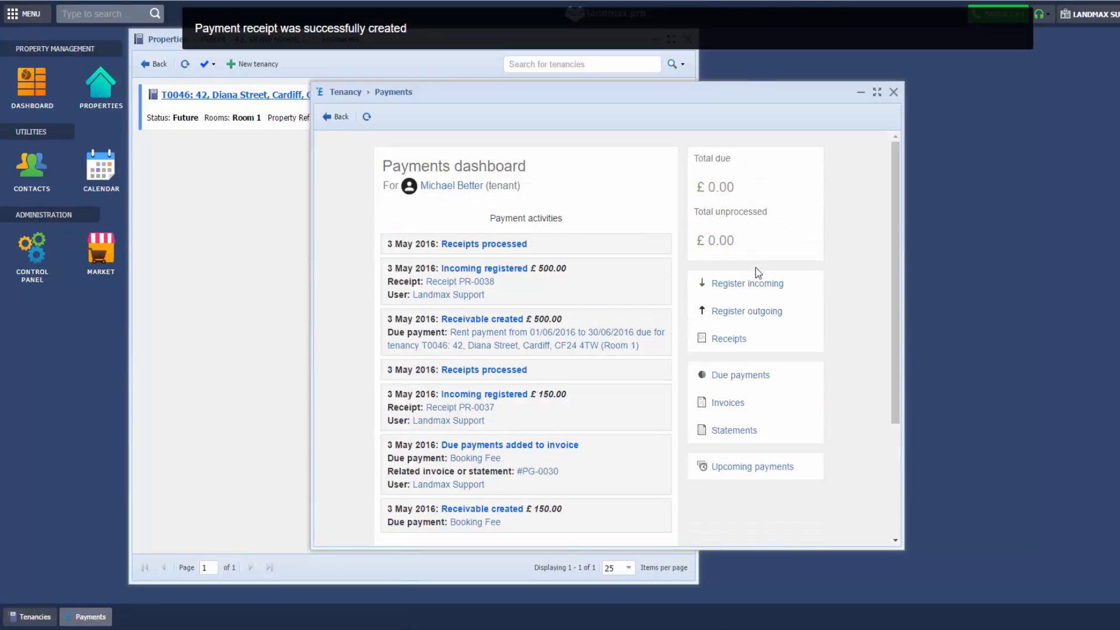
left_click(768, 374)
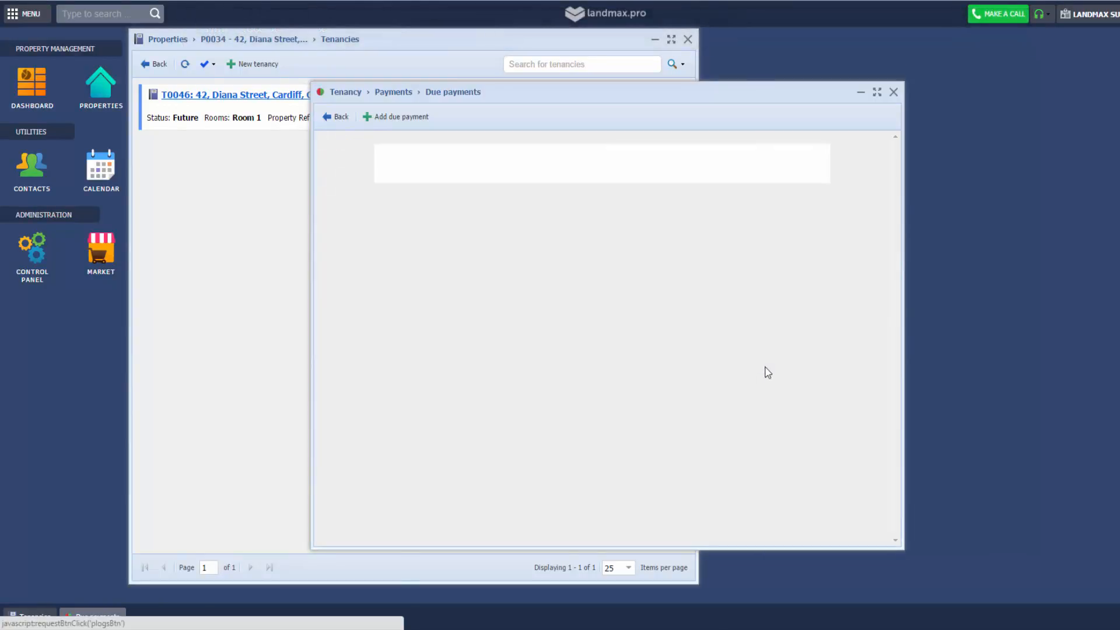
left_click(330, 117)
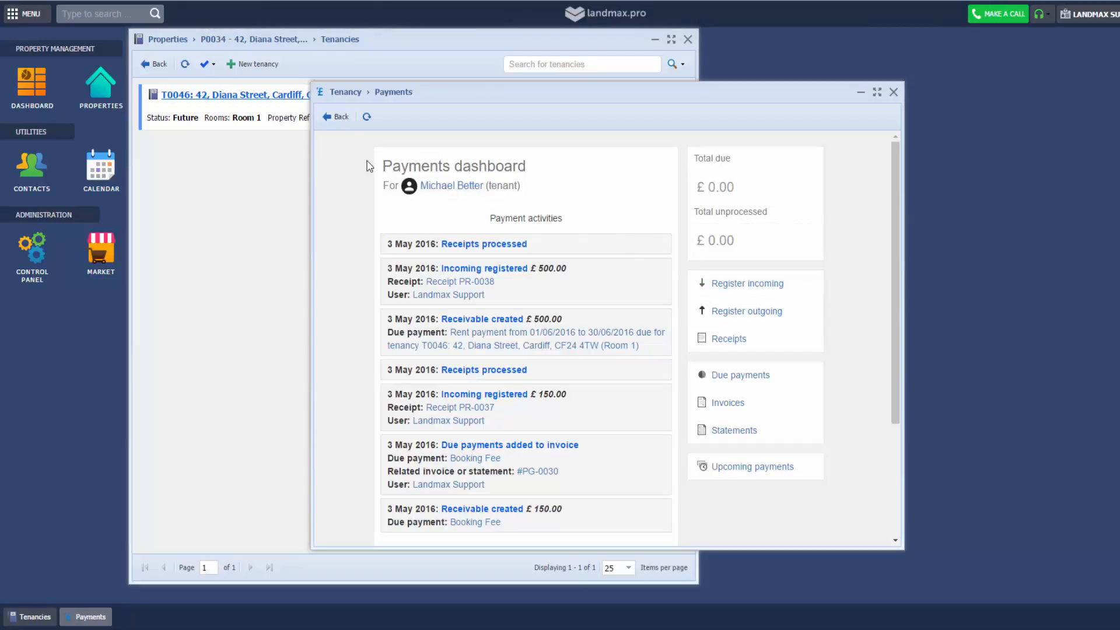
left_click(341, 119)
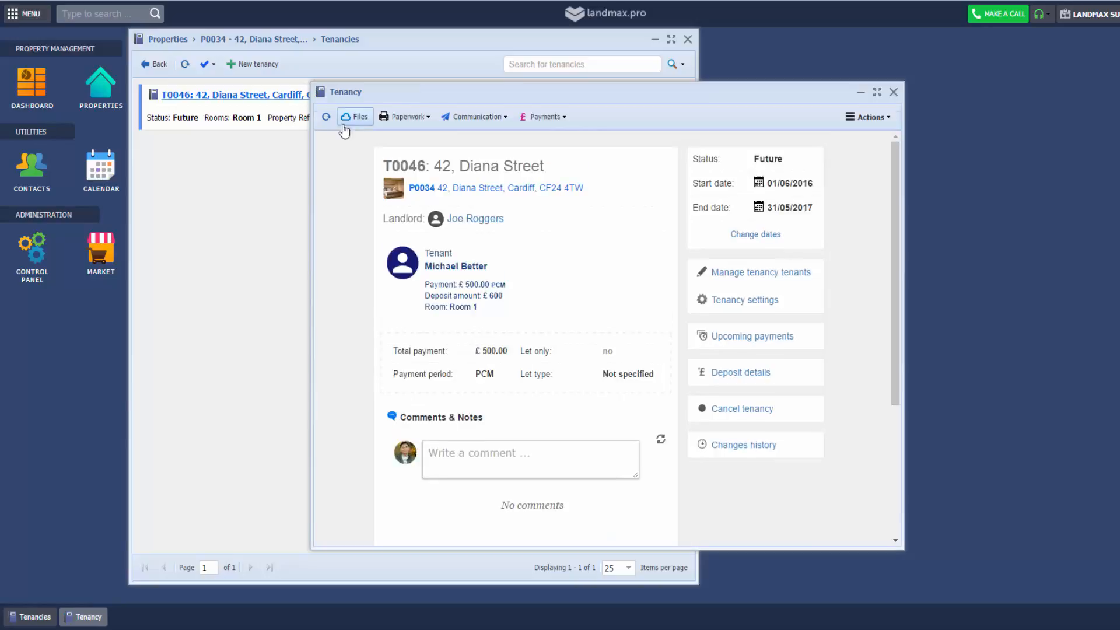
View the landlord's due payments: £500.00 rent payable, £60.00 and £300.00 fees receivable
left_click(476, 220)
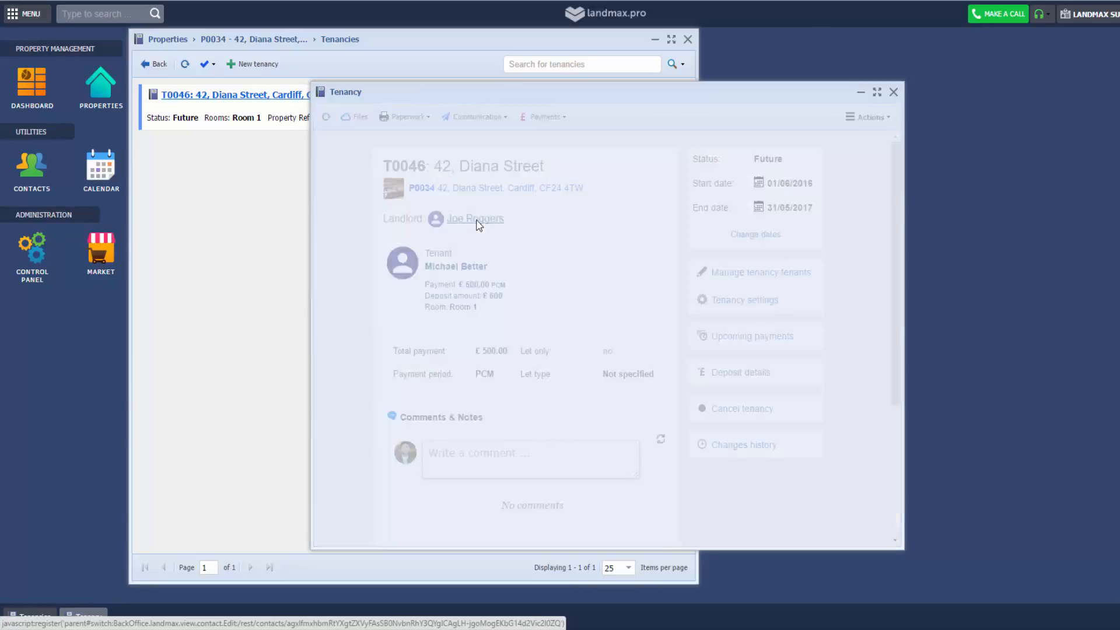
scroll(591, 263, "down", 2)
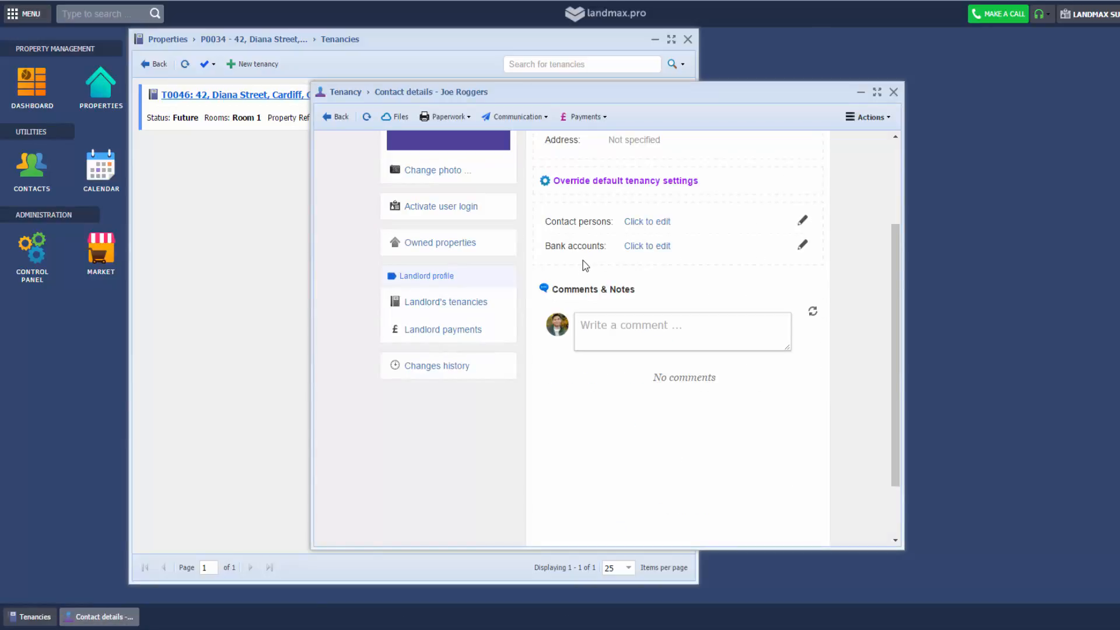
left_click(478, 328)
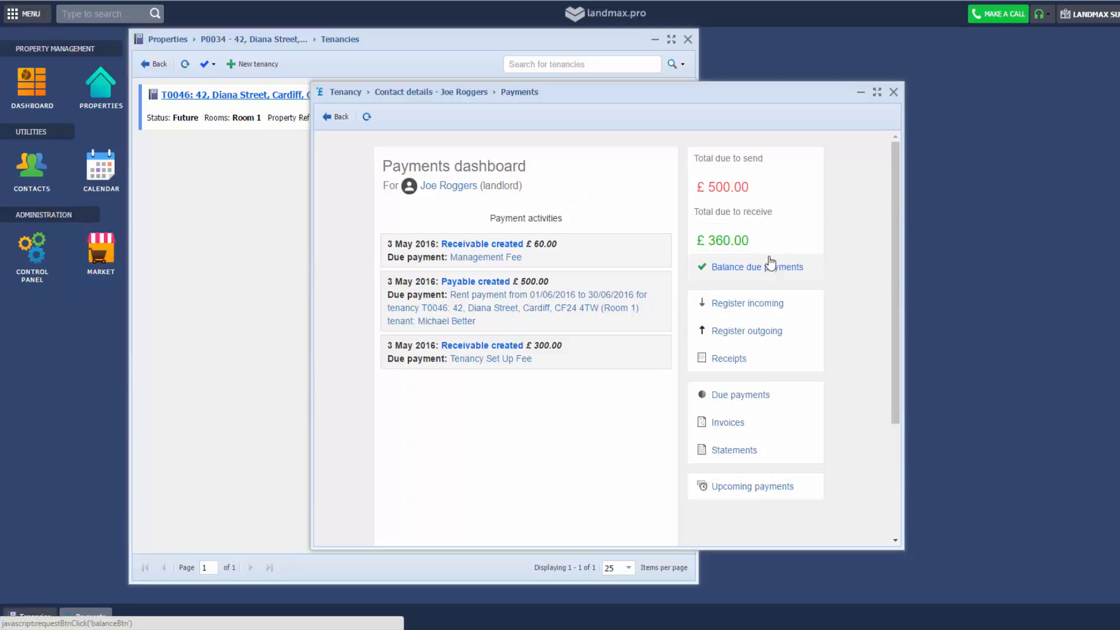
left_click(782, 397)
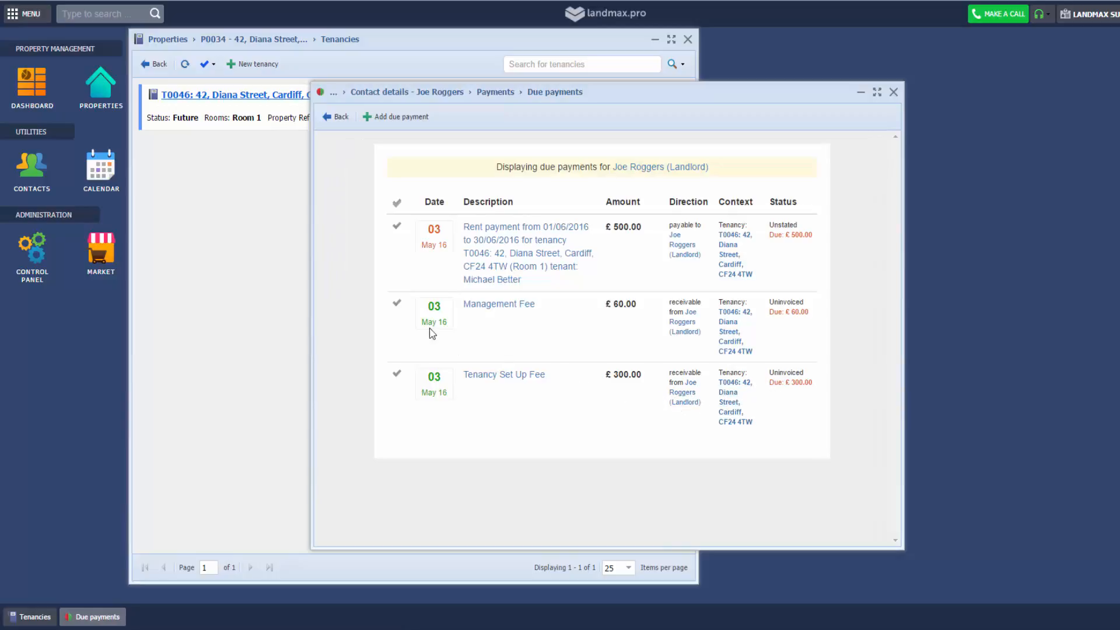
Add the rent, Management Fee and Tenancy Set Up Fee payments to a new statement
left_click(397, 226)
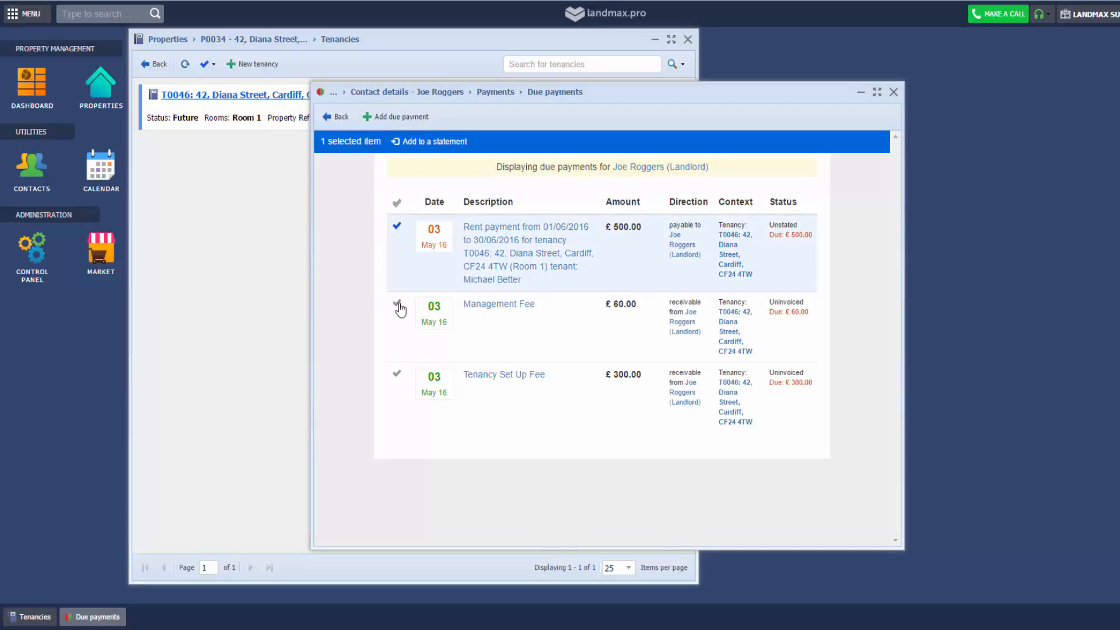
left_click(397, 303)
left_click(397, 373)
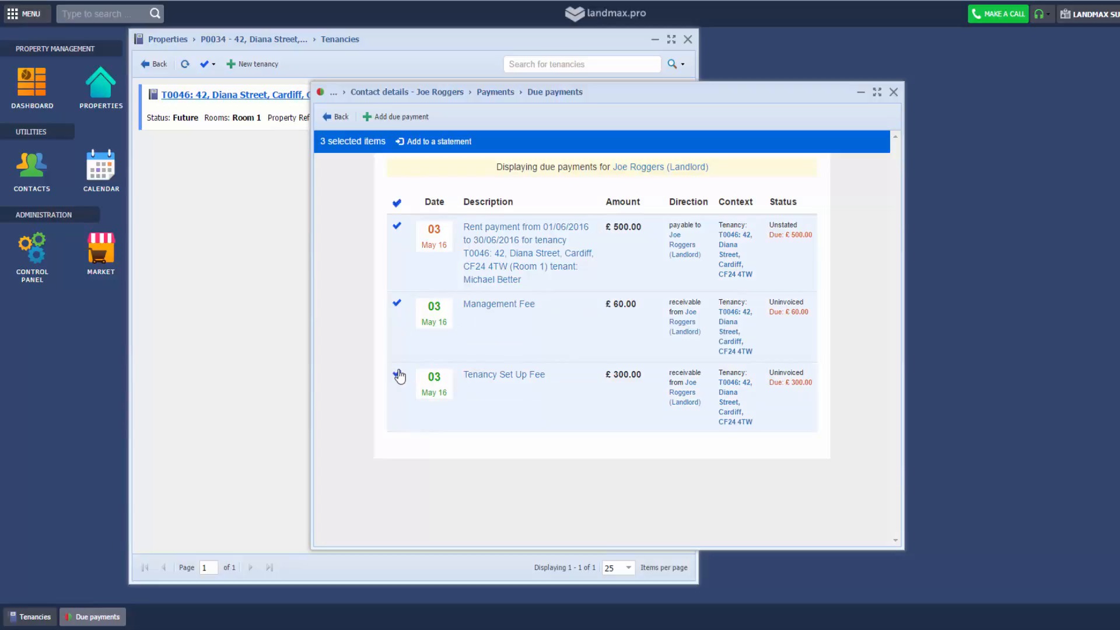
left_click(440, 142)
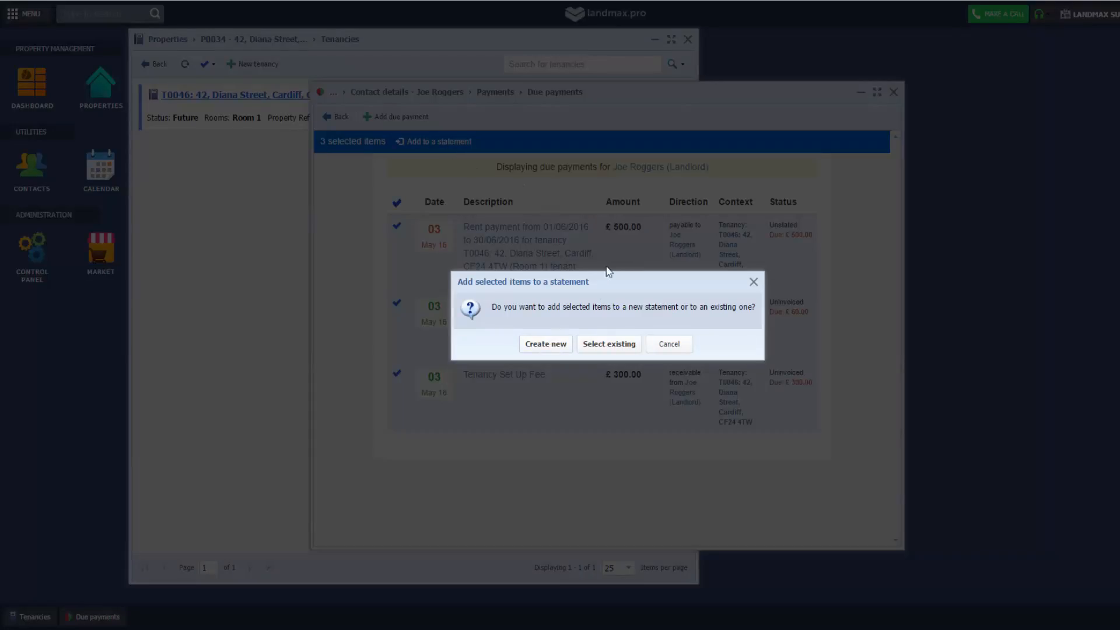
left_click(546, 344)
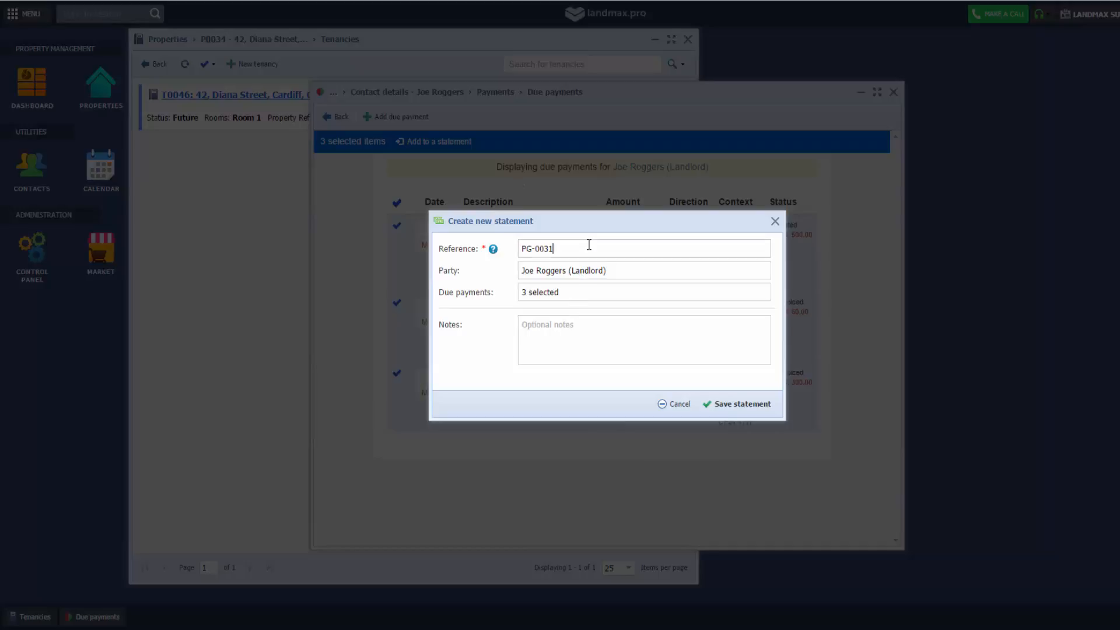
Name the new statement 'May Statement', save it, and open its details
left_click_drag(589, 245, 523, 248)
type("May Statement")
left_click(751, 404)
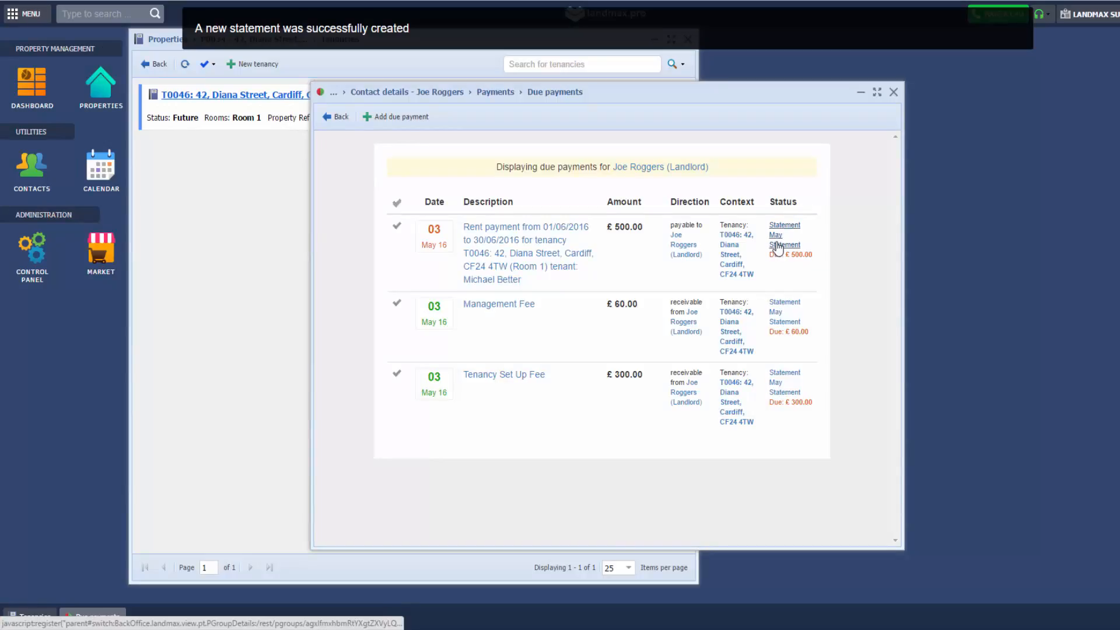
left_click(778, 248)
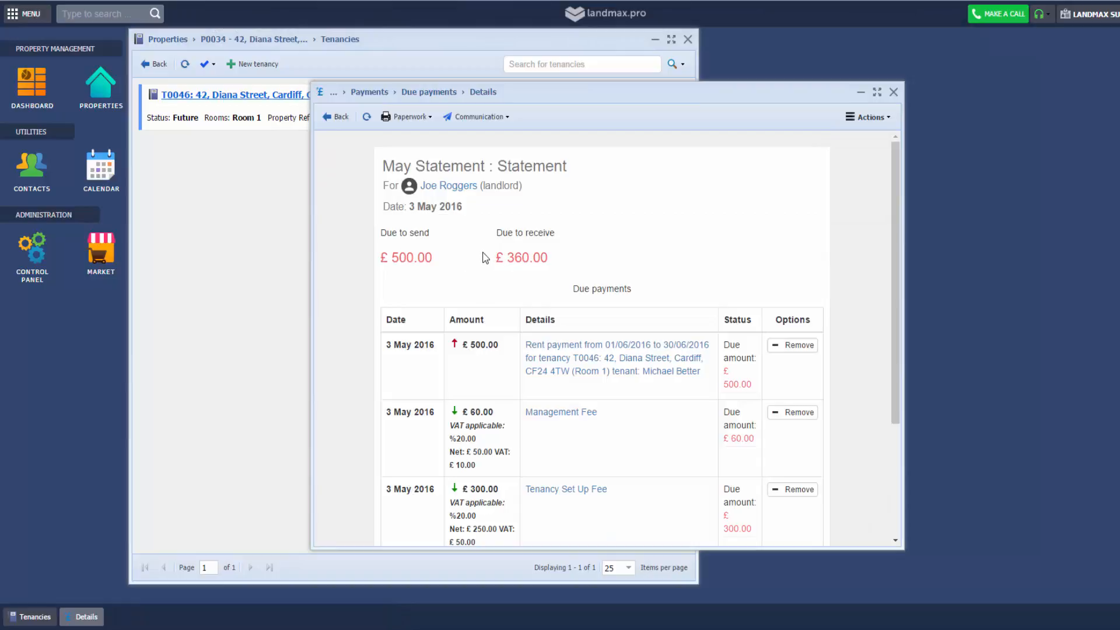
Balance the May Statement's payments and refresh the landlord dashboard to show £140.00 due
left_click(868, 119)
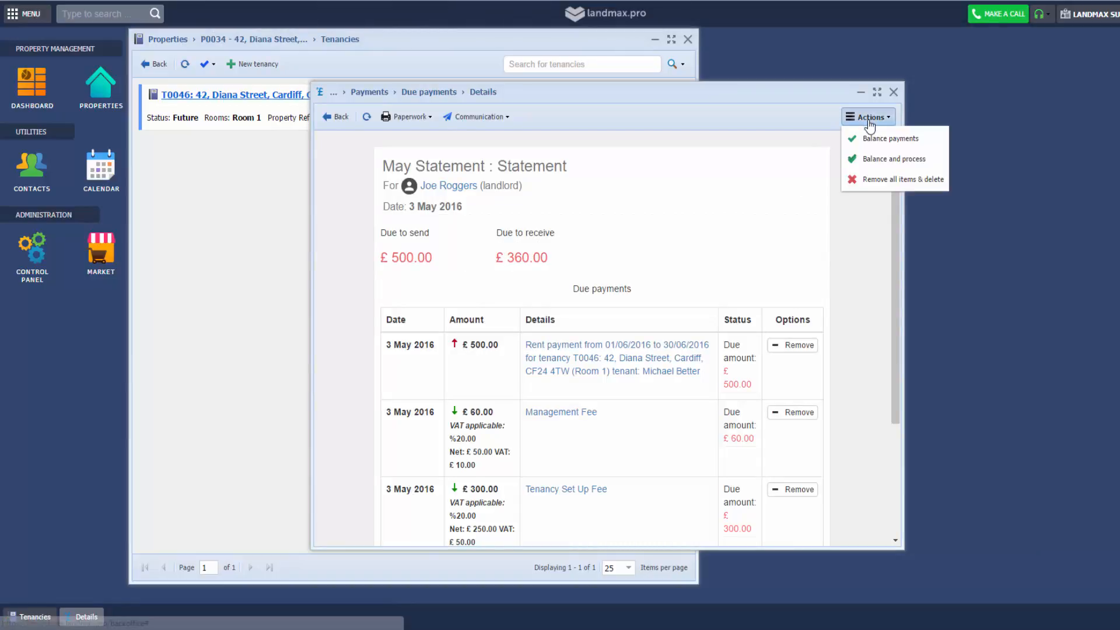
left_click(926, 140)
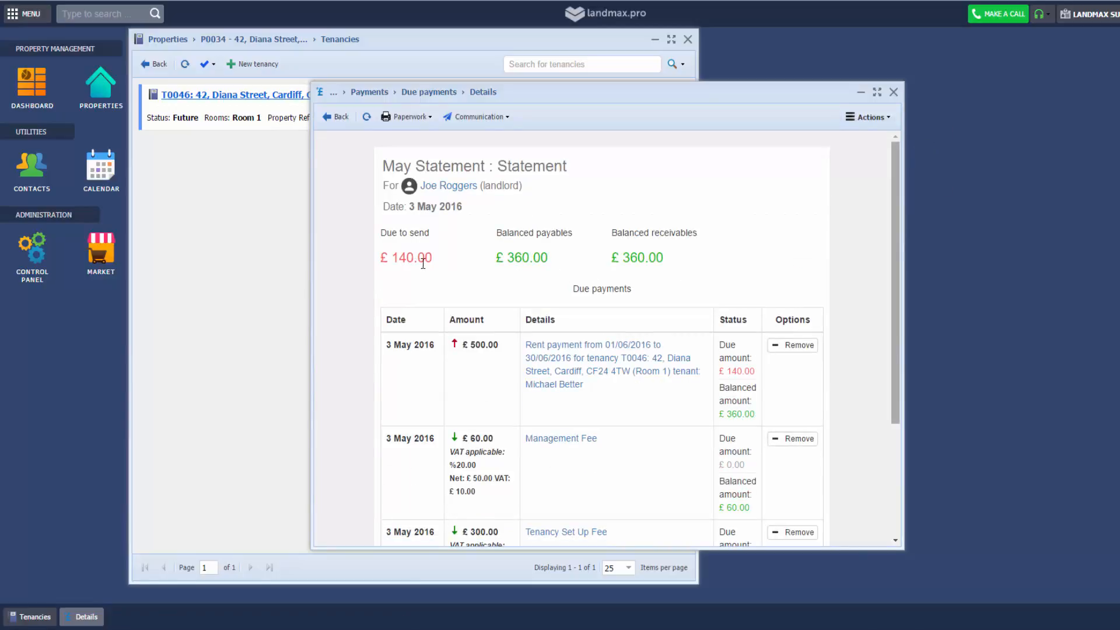
left_click(339, 119)
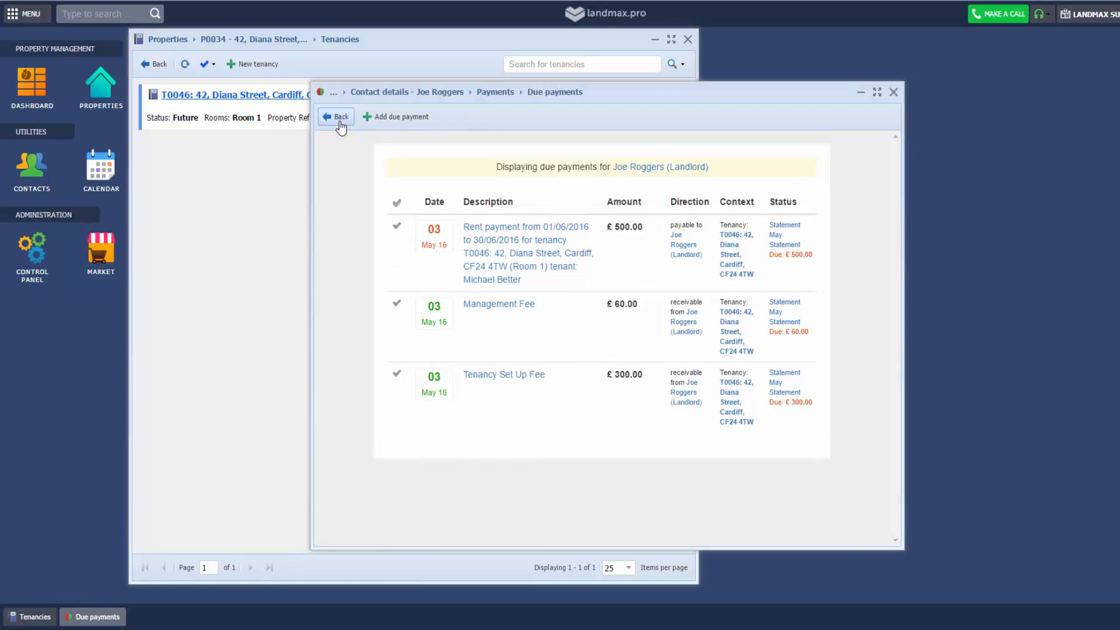
left_click(340, 119)
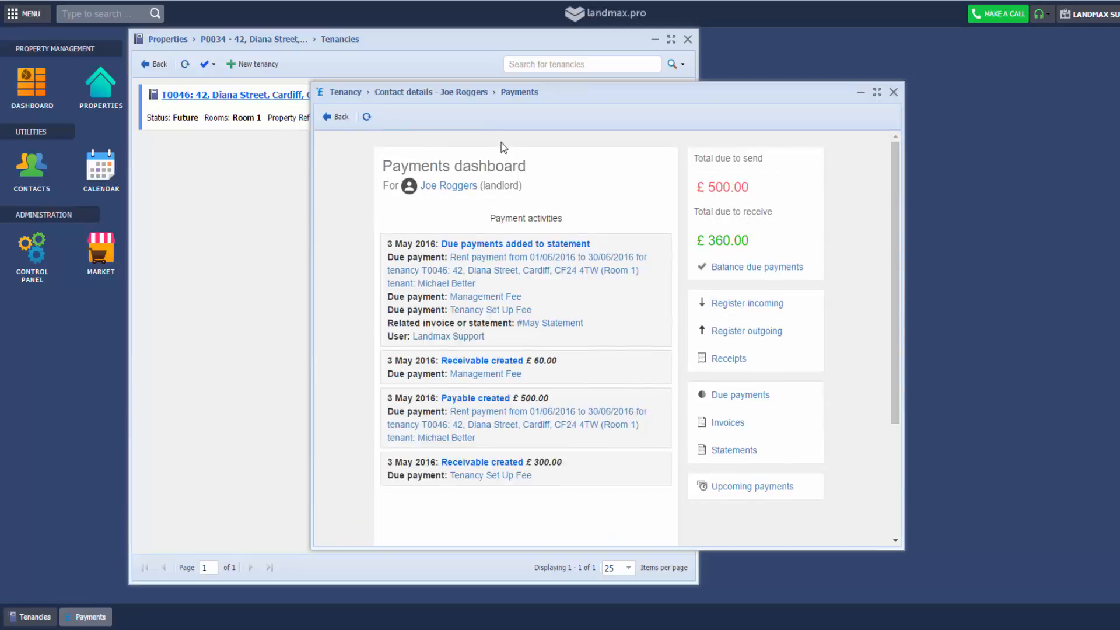
left_click(366, 117)
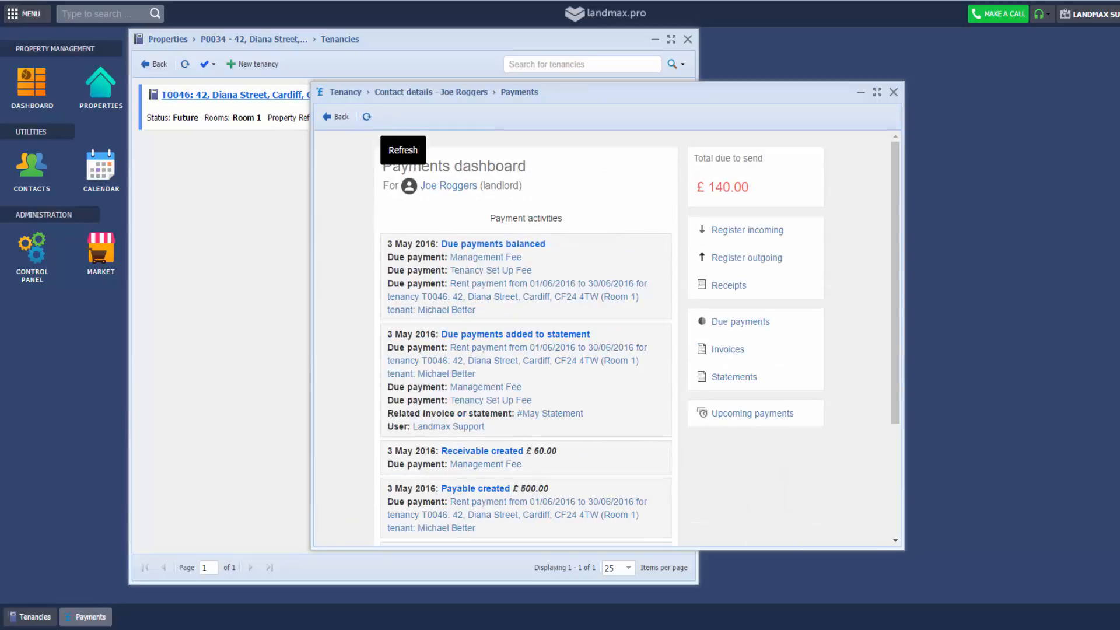
left_click(760, 257)
Register outgoing payment PR-0039: £140.00 by Cheque from Agency Rent Account, contact account Not set
left_click(609, 245)
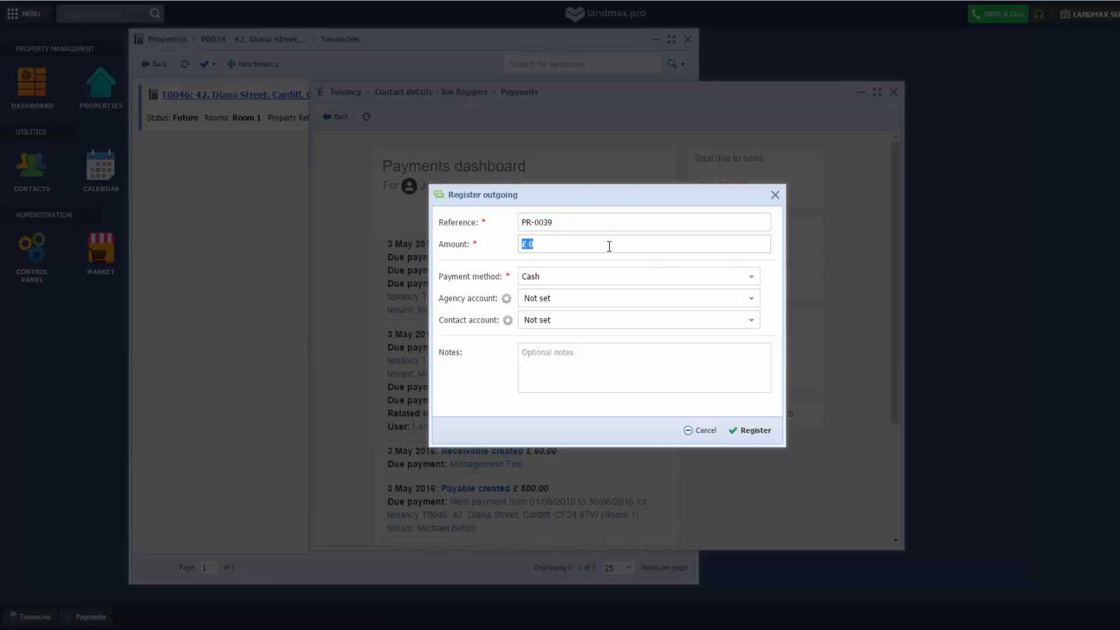
type("140")
left_click(619, 275)
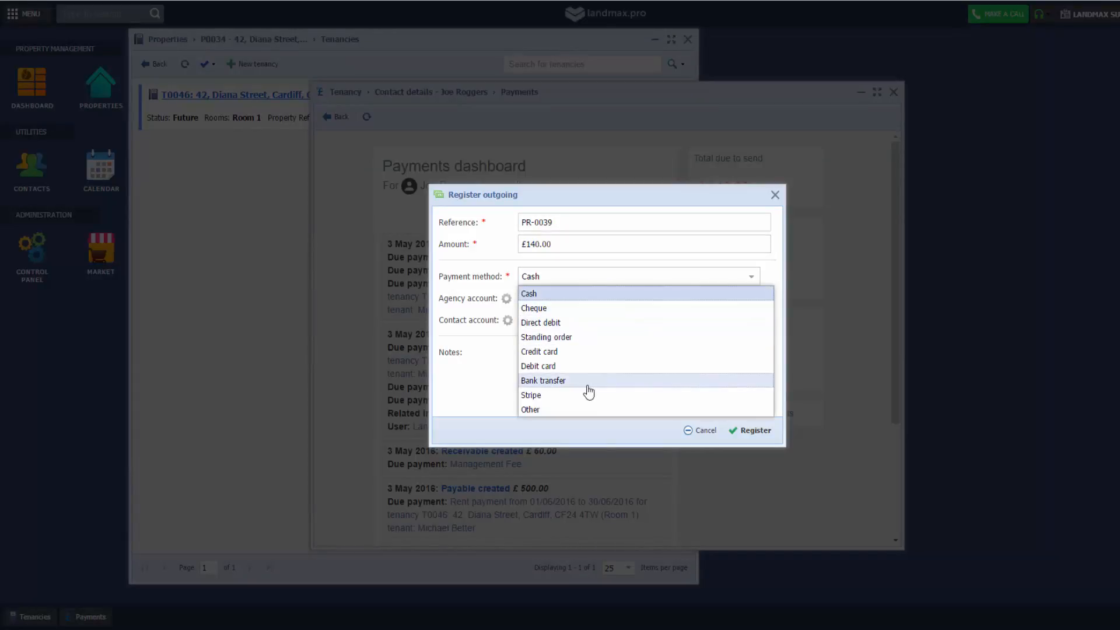
left_click(588, 380)
left_click(589, 298)
left_click(586, 338)
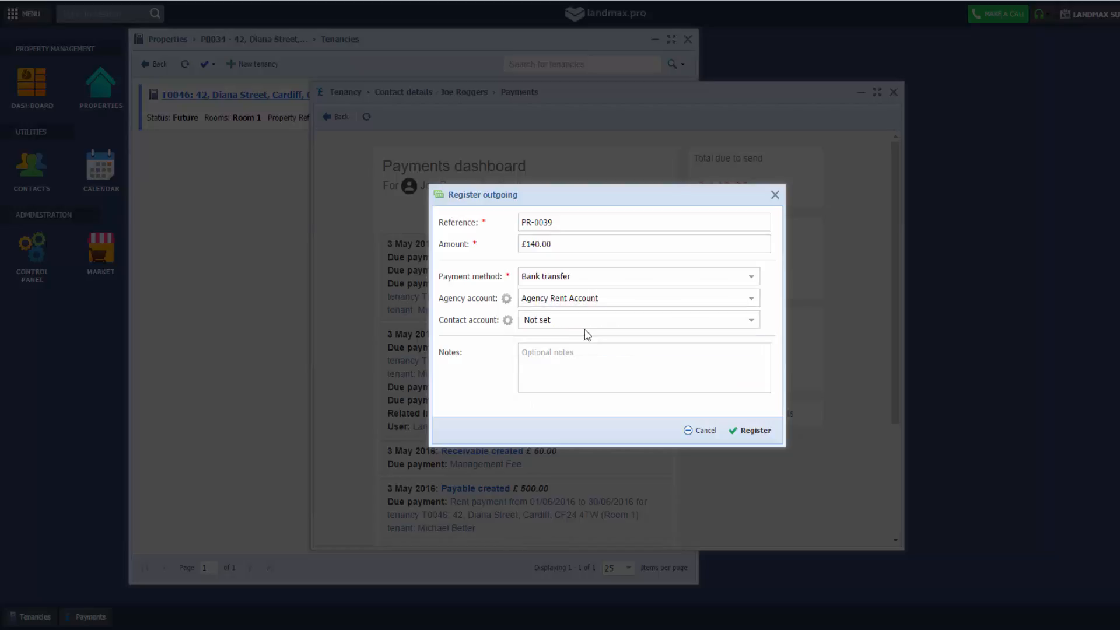
left_click(585, 326)
left_click(586, 326)
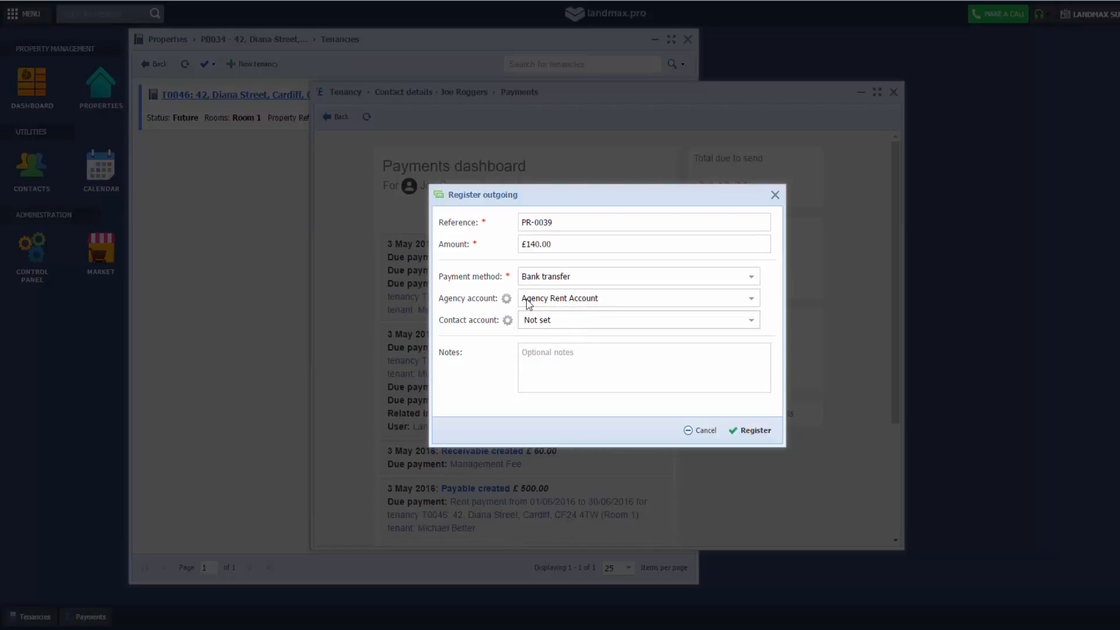
left_click(548, 279)
left_click(550, 308)
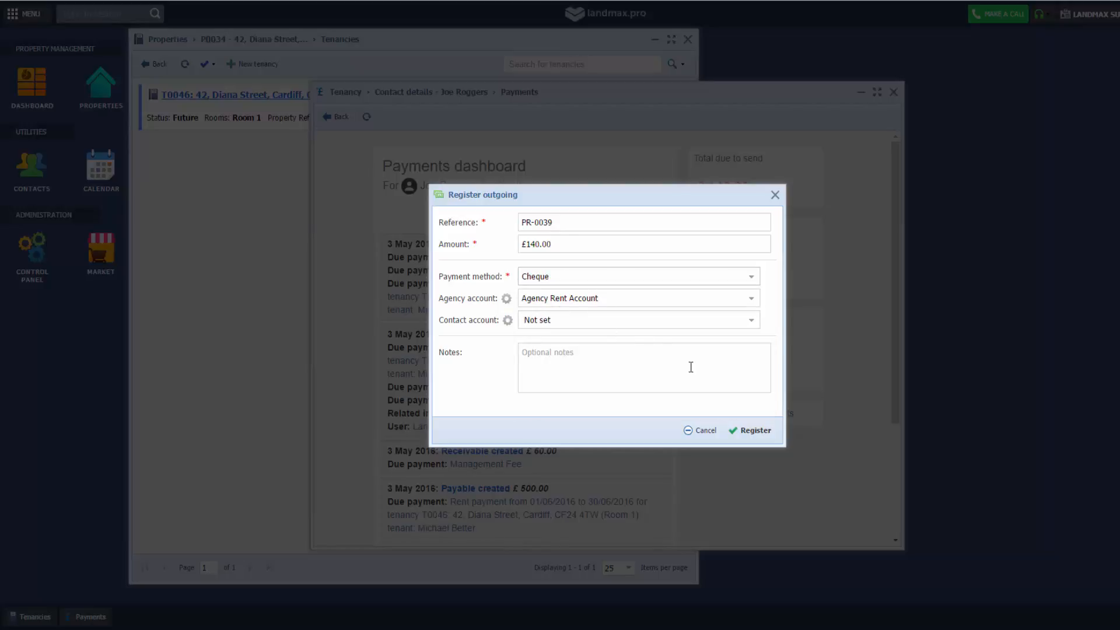
left_click(759, 432)
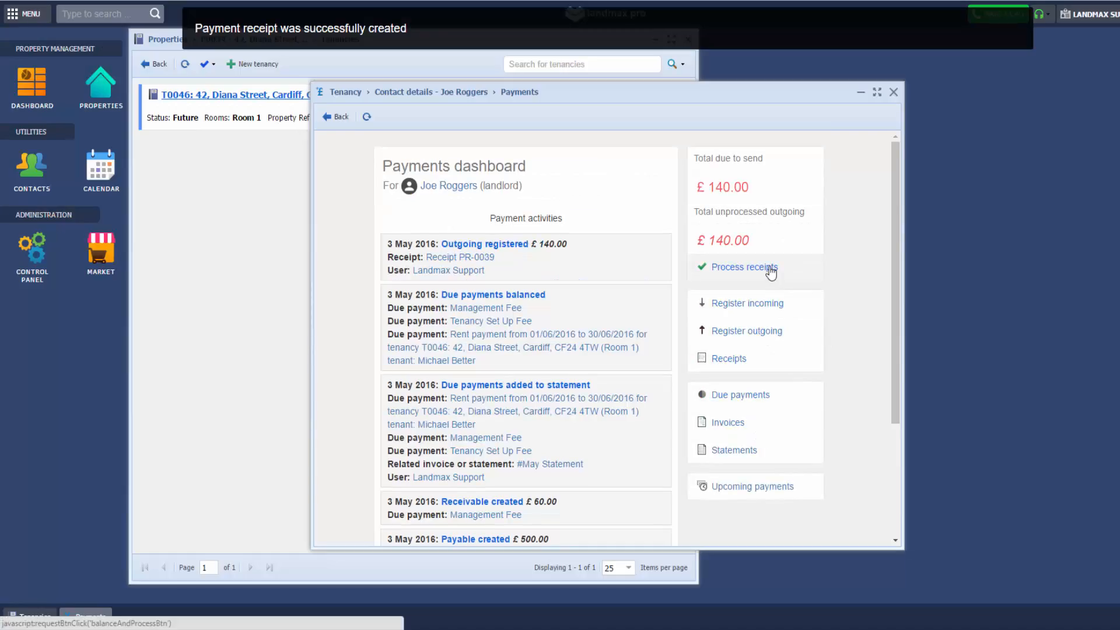
Process receipt PR-0039, confirm £0.00 due, and view the landlord's statements list
left_click(770, 268)
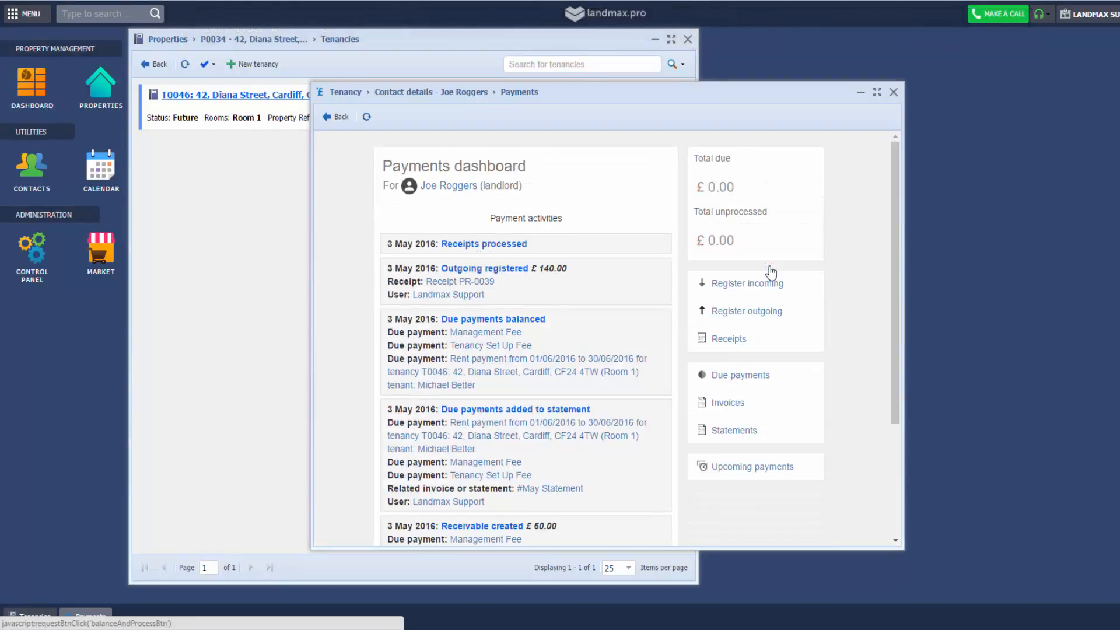
left_click(763, 376)
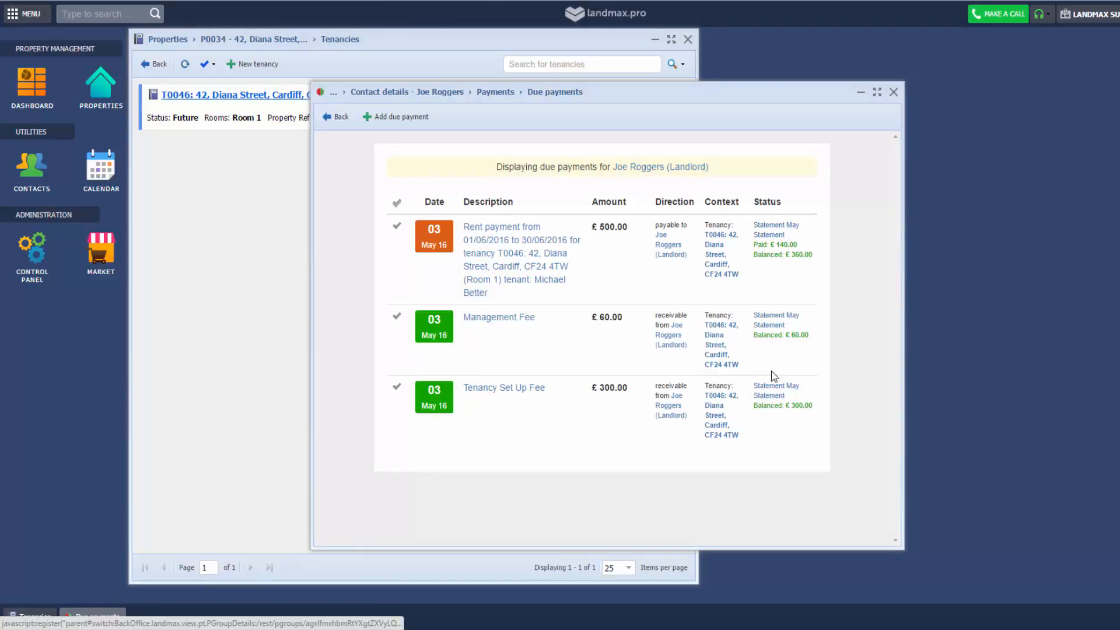
left_click(337, 116)
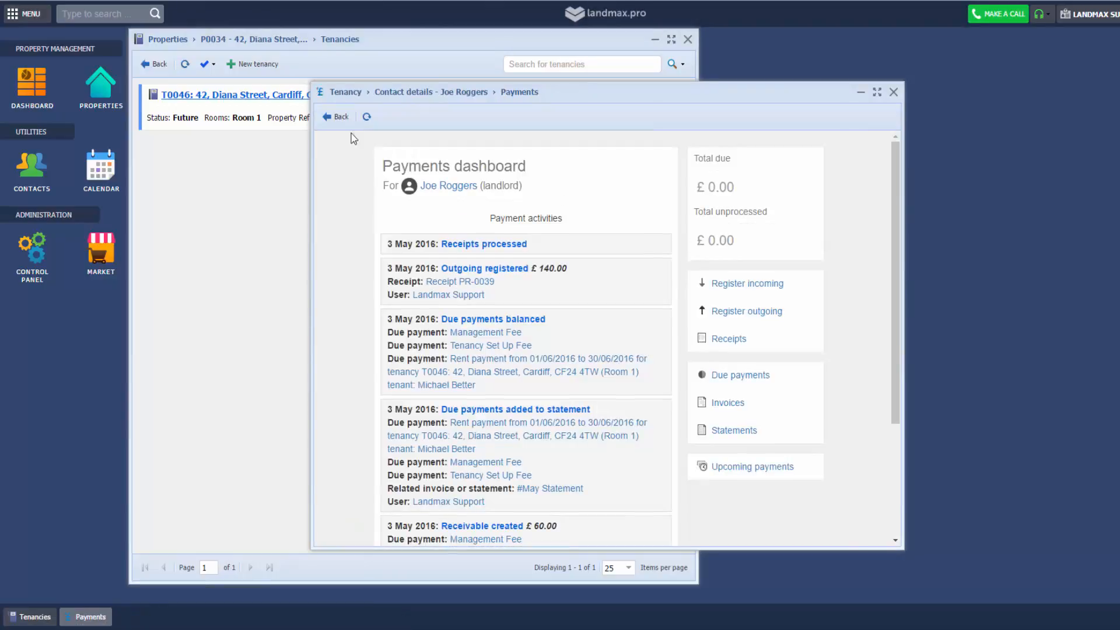
left_click(730, 431)
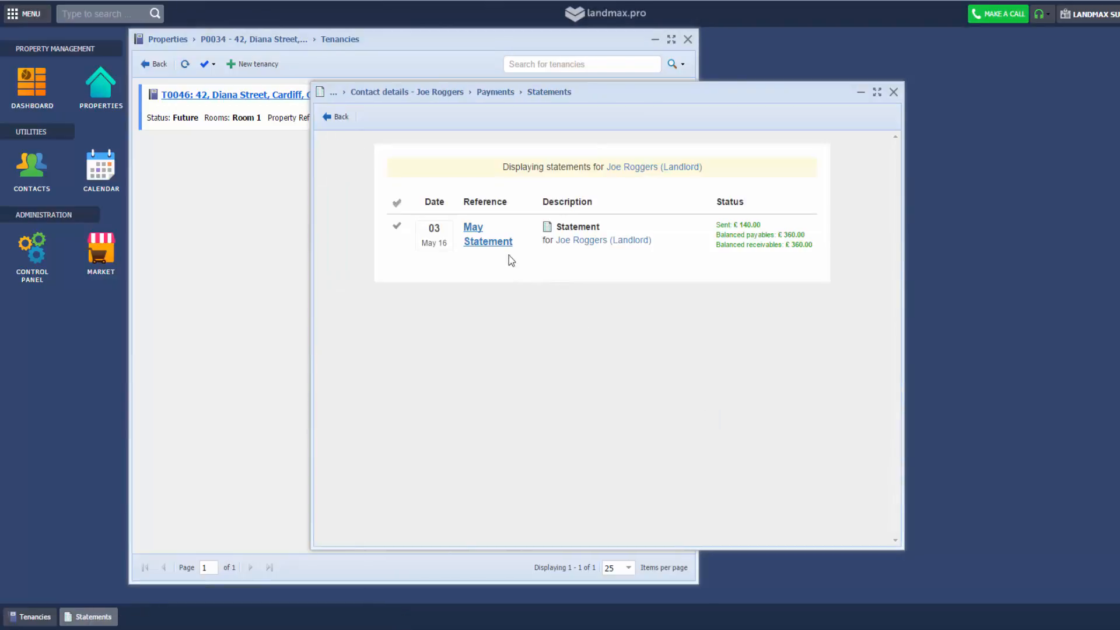
Start an email of the May Statement using the Invoice/Statement Email template
left_click(481, 247)
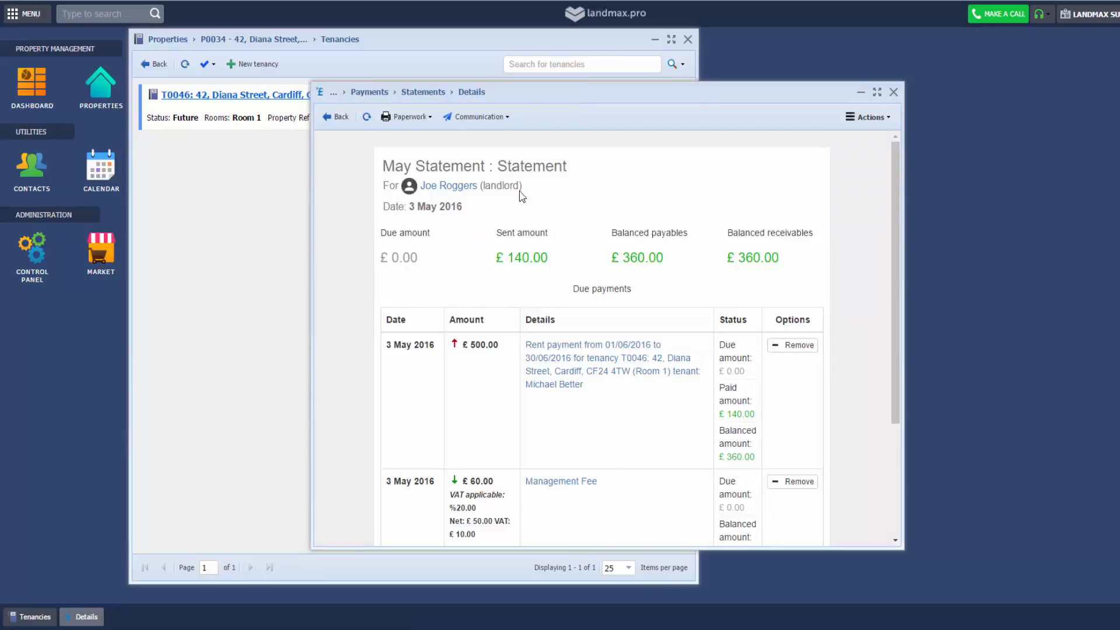
left_click(479, 117)
left_click(498, 132)
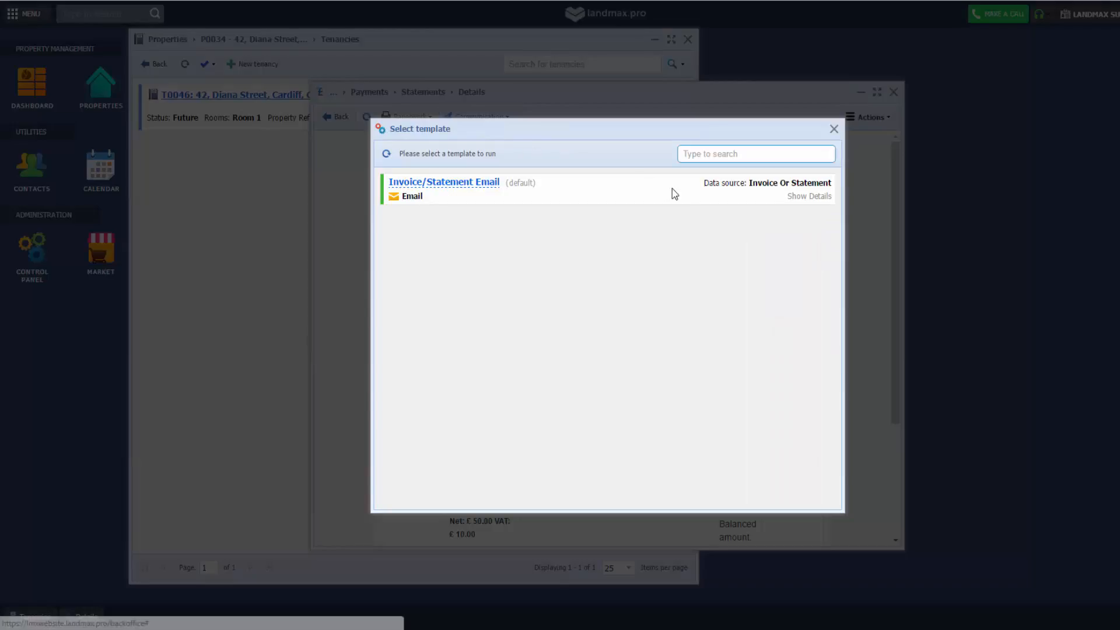
left_click(482, 187)
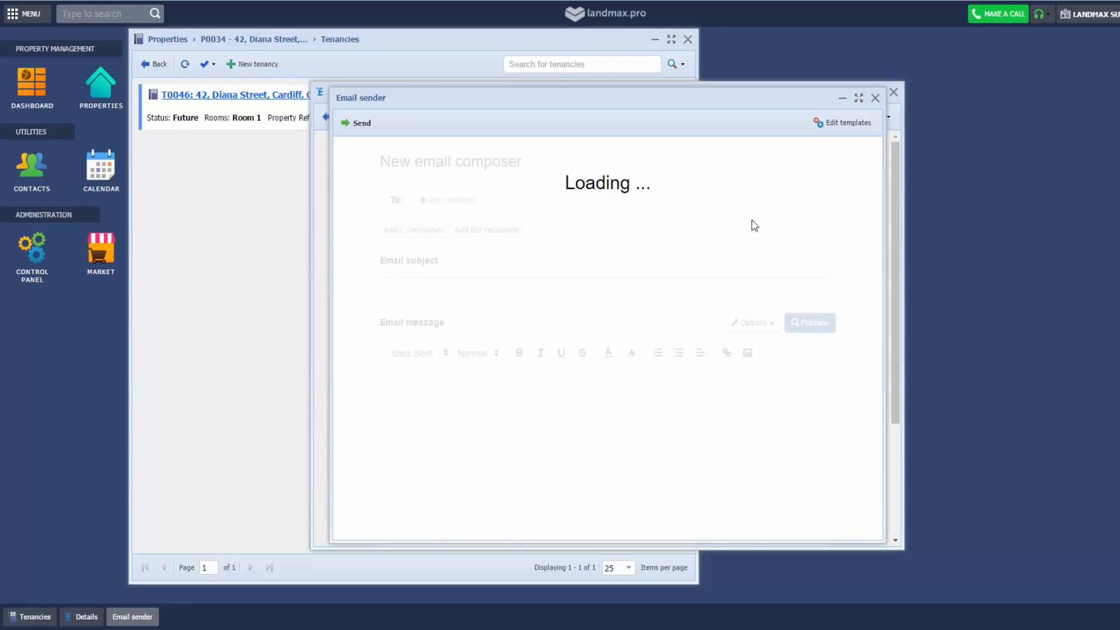
Preview the statement email full-screen, then close it and return to the statements list
left_click(805, 322)
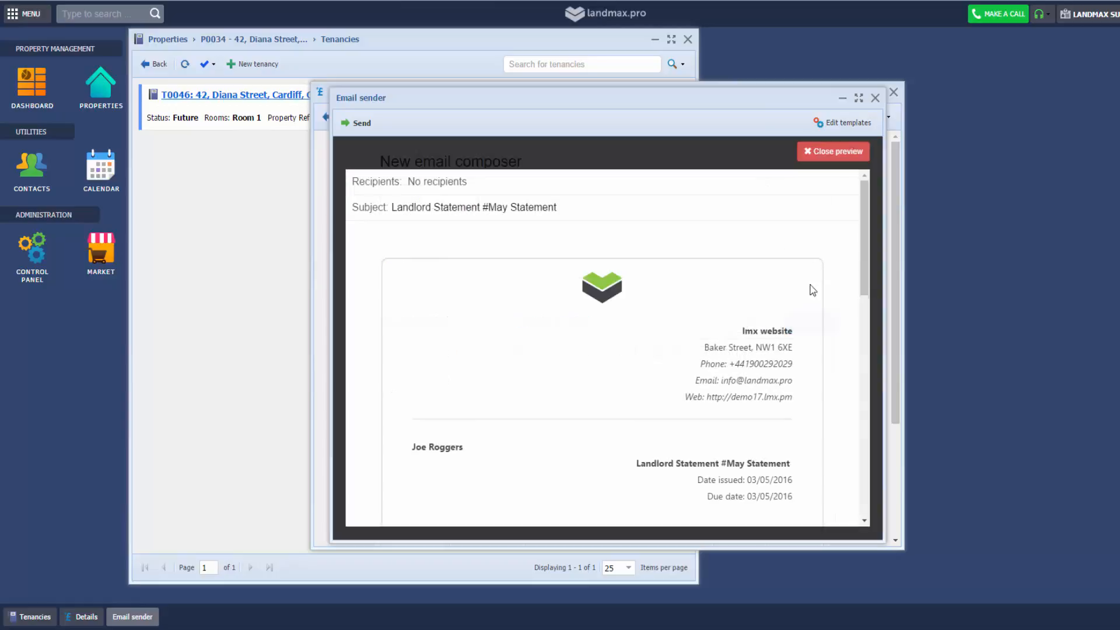
left_click(859, 97)
scroll(797, 265, "down", 6)
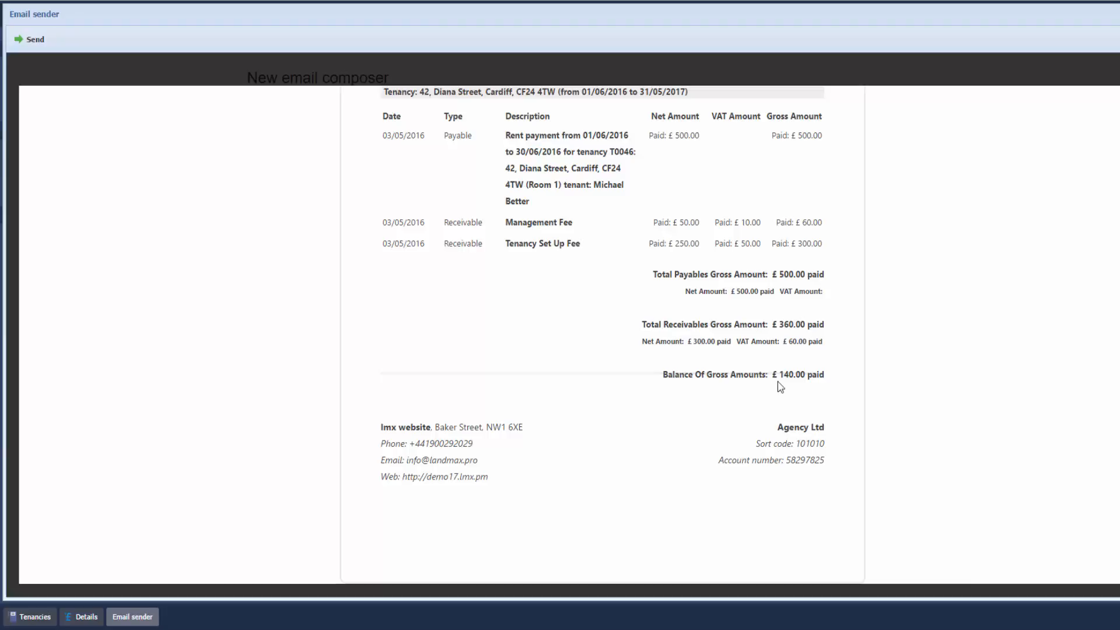
scroll(675, 212, "up", 2)
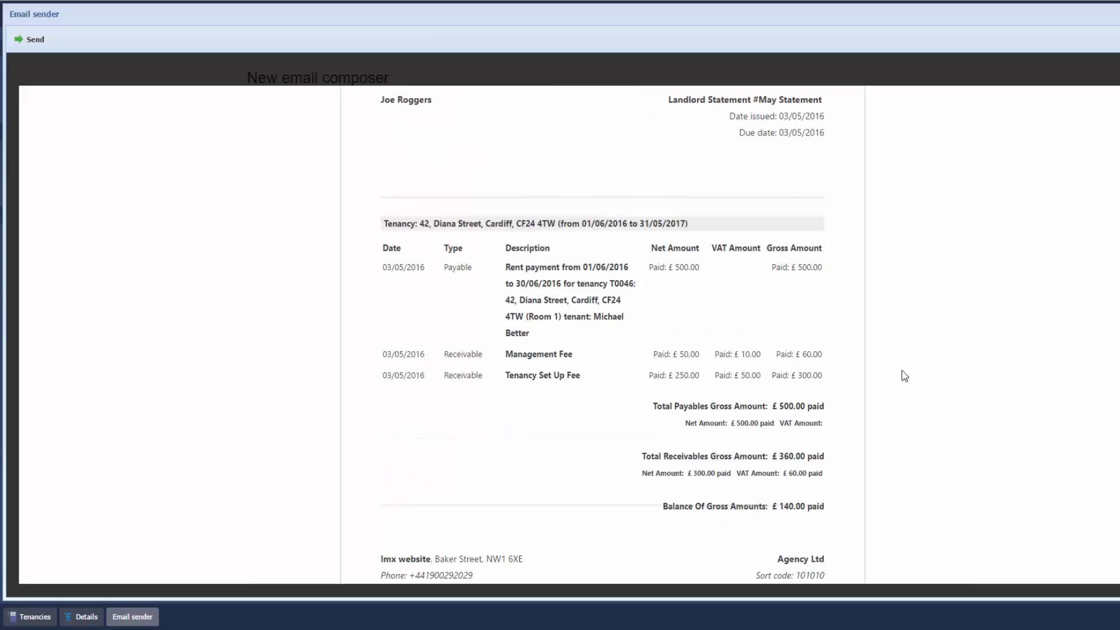
scroll(1080, 229, "up", 2)
key("Escape")
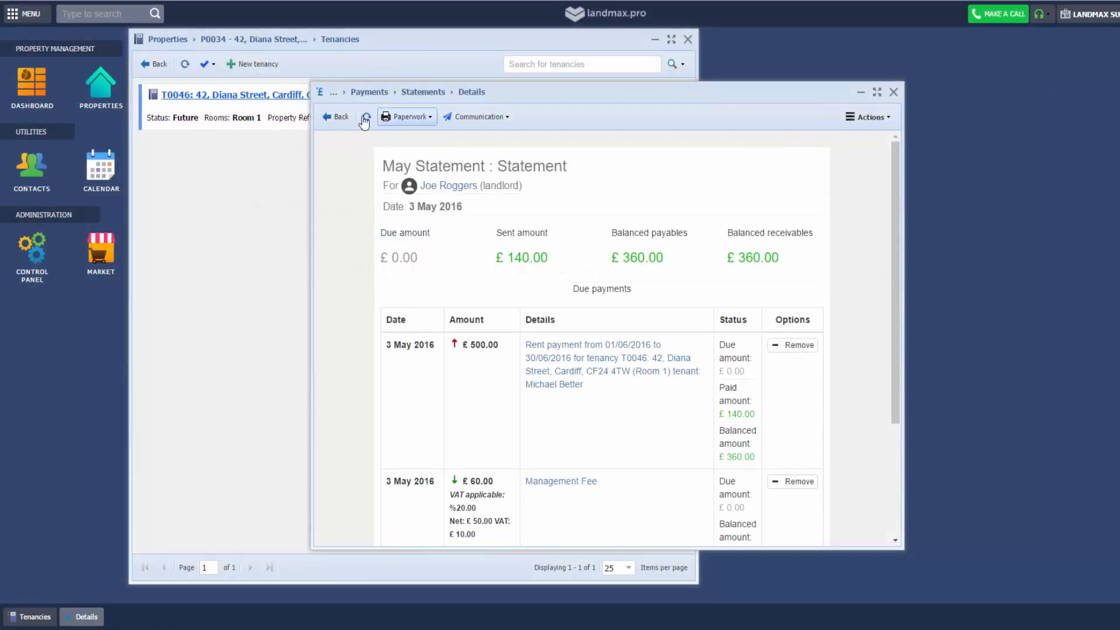
left_click(337, 123)
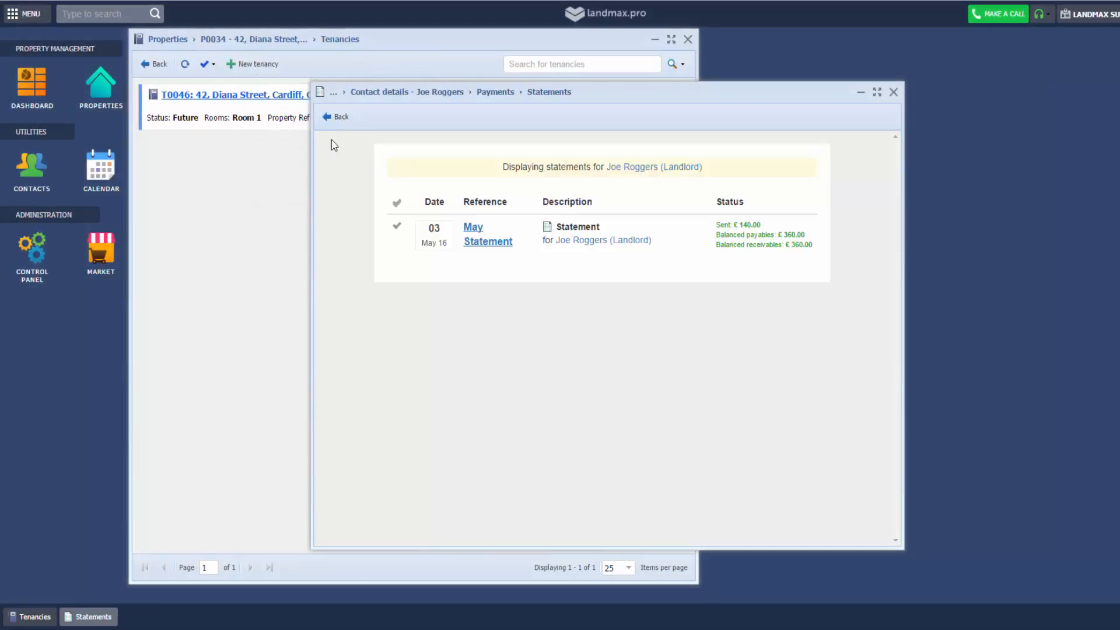
Show the landlord's upcoming payments, with tenancy T0046 offered for selection
left_click(333, 117)
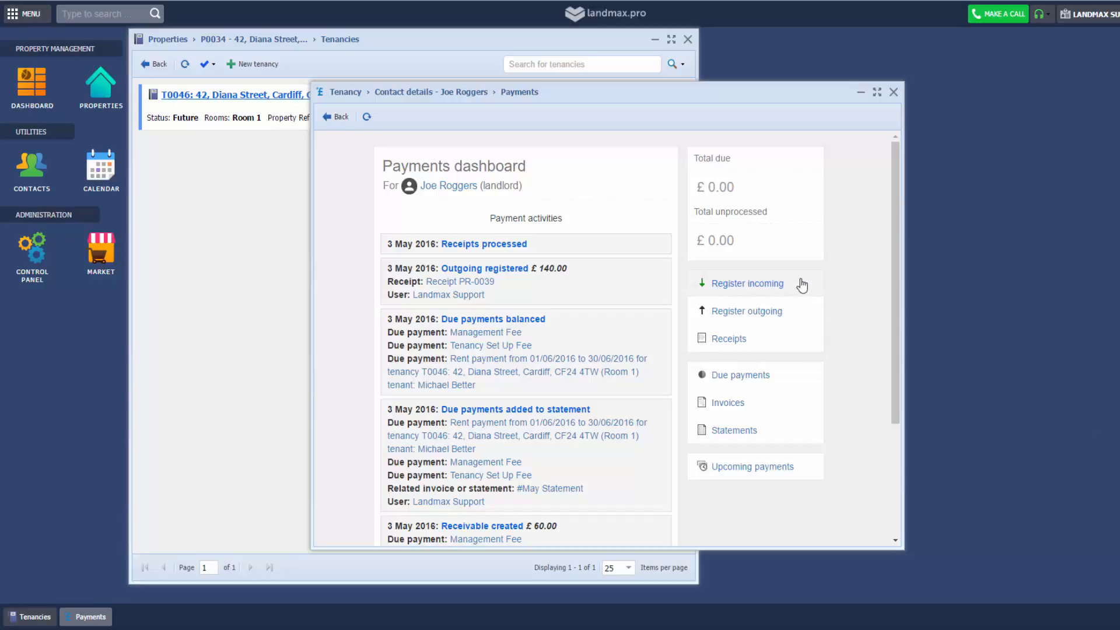
left_click(743, 478)
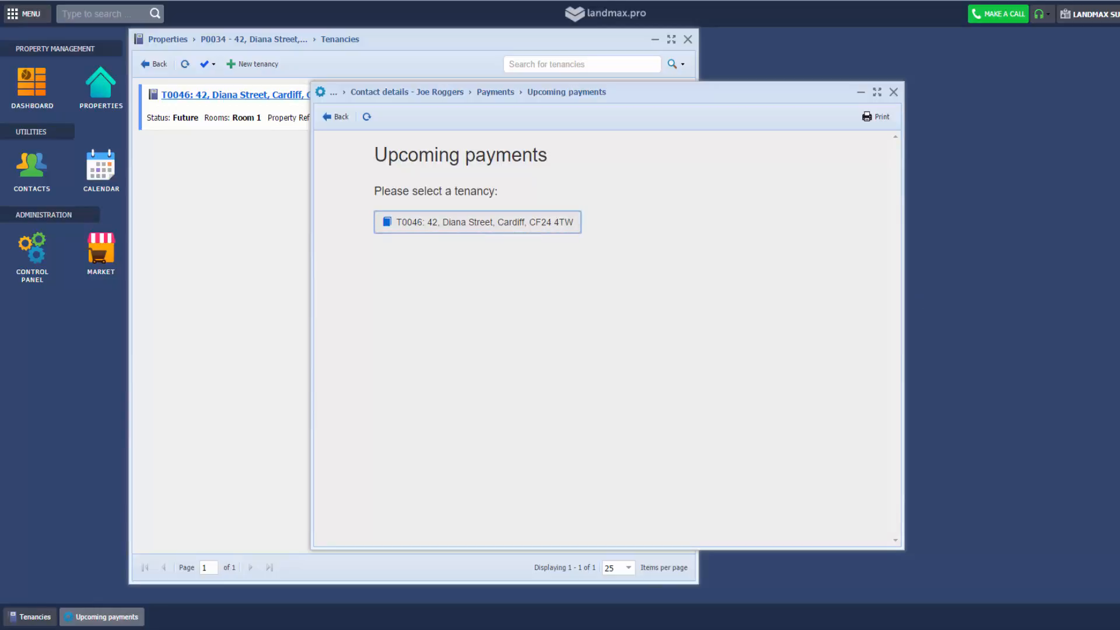
Show T0046's upcoming payments and check July's triggered £500.00 landlord payment and 60.00 management fee
left_click(477, 222)
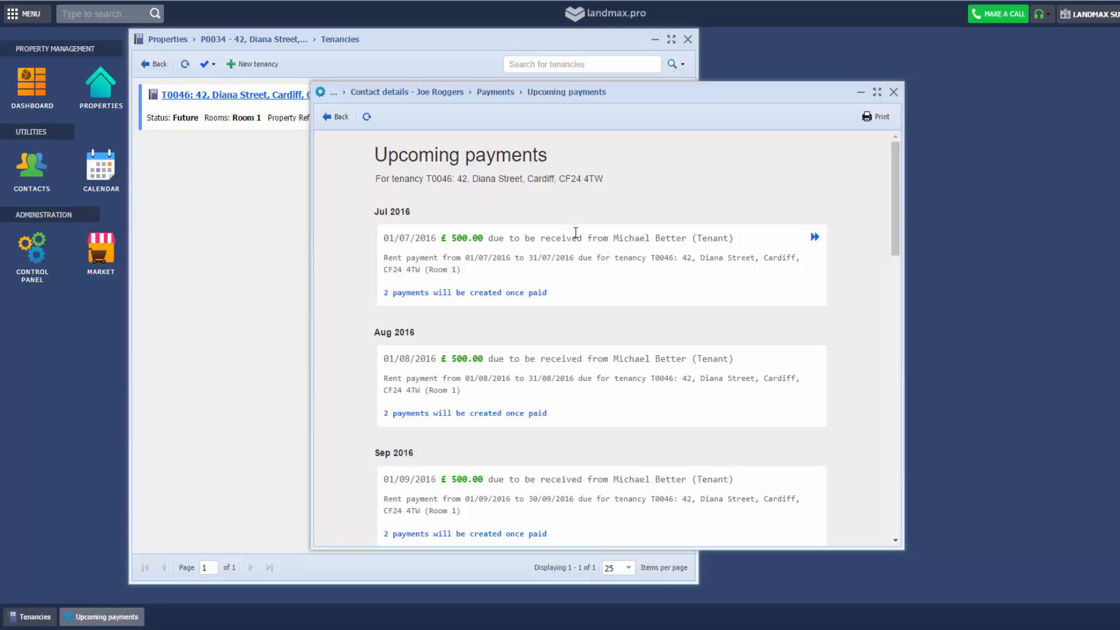
scroll(555, 233, "down", 3)
scroll(605, 229, "up", 3)
left_click(518, 292)
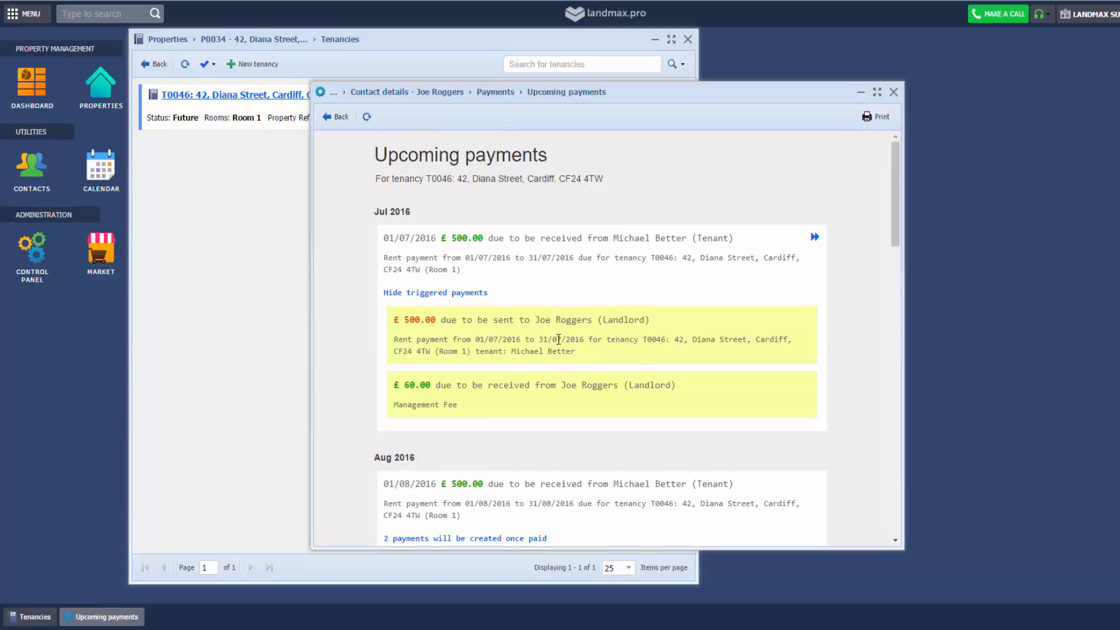
left_click_drag(398, 319, 673, 327)
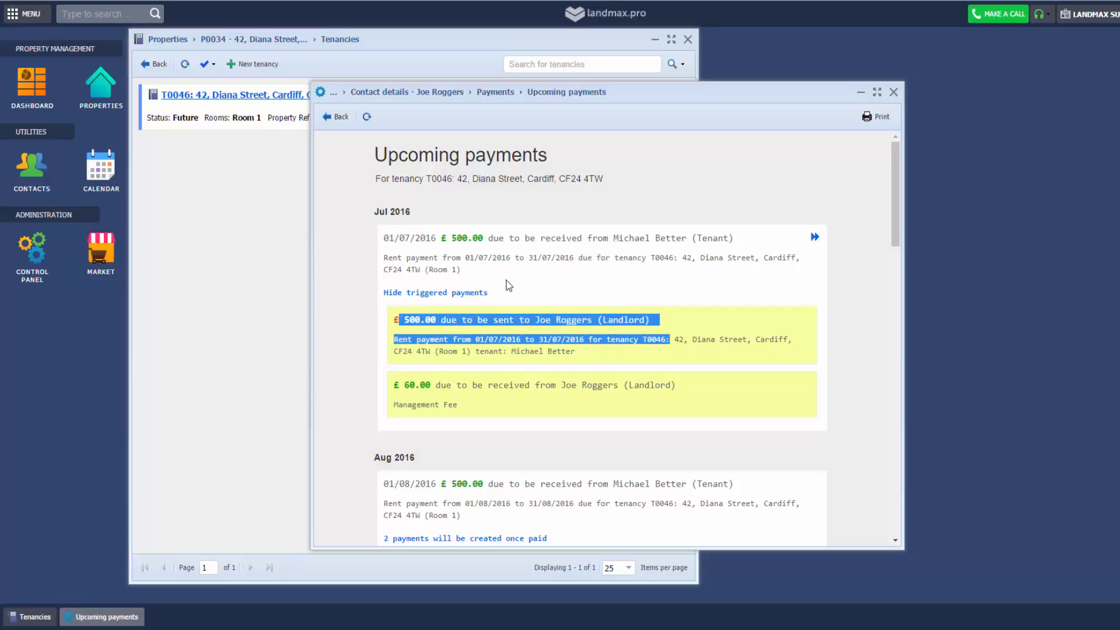
scroll(481, 307, "down", 1)
left_click_drag(433, 320, 405, 320)
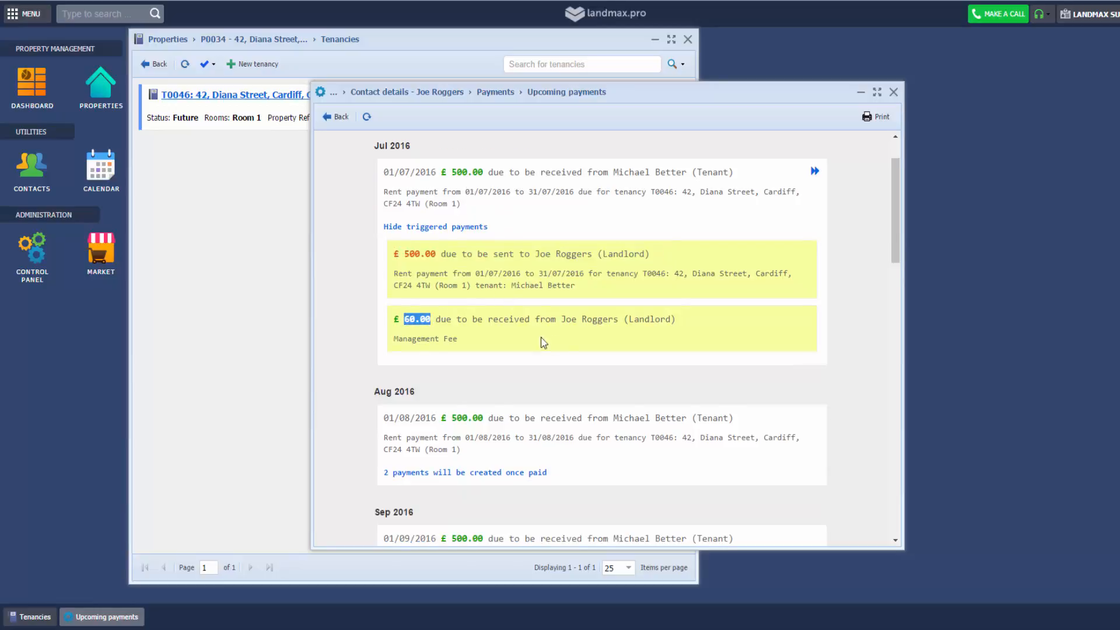
scroll(544, 342, "down", 2)
Review August's and September's triggered payments, then return to the tenancy selection list
left_click(528, 345)
scroll(533, 382, "down", 2)
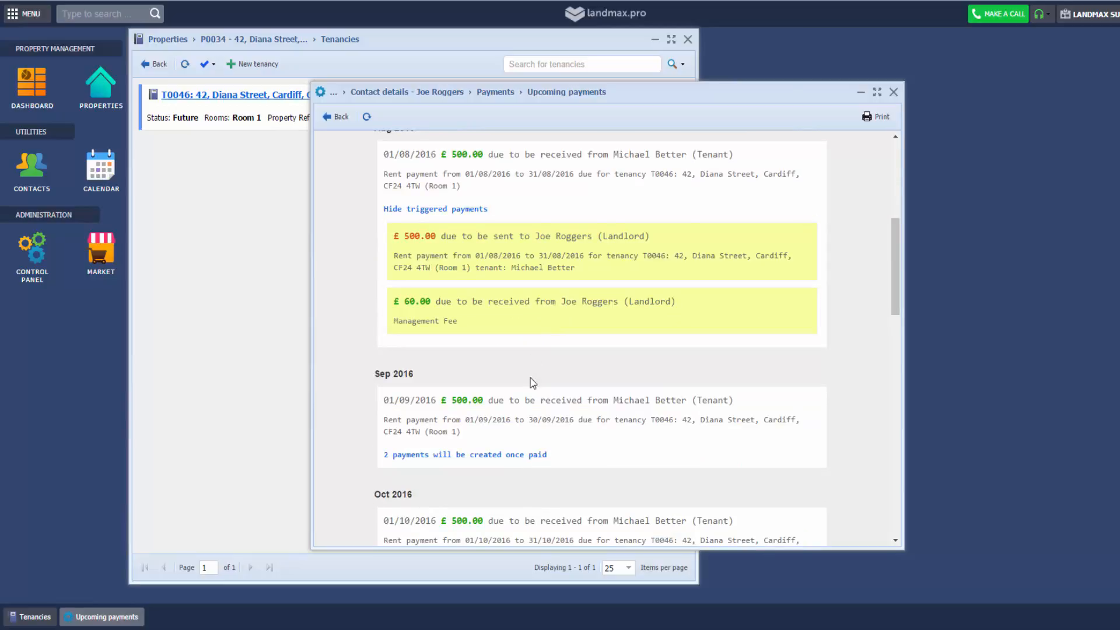
left_click(516, 459)
scroll(532, 439, "down", 4)
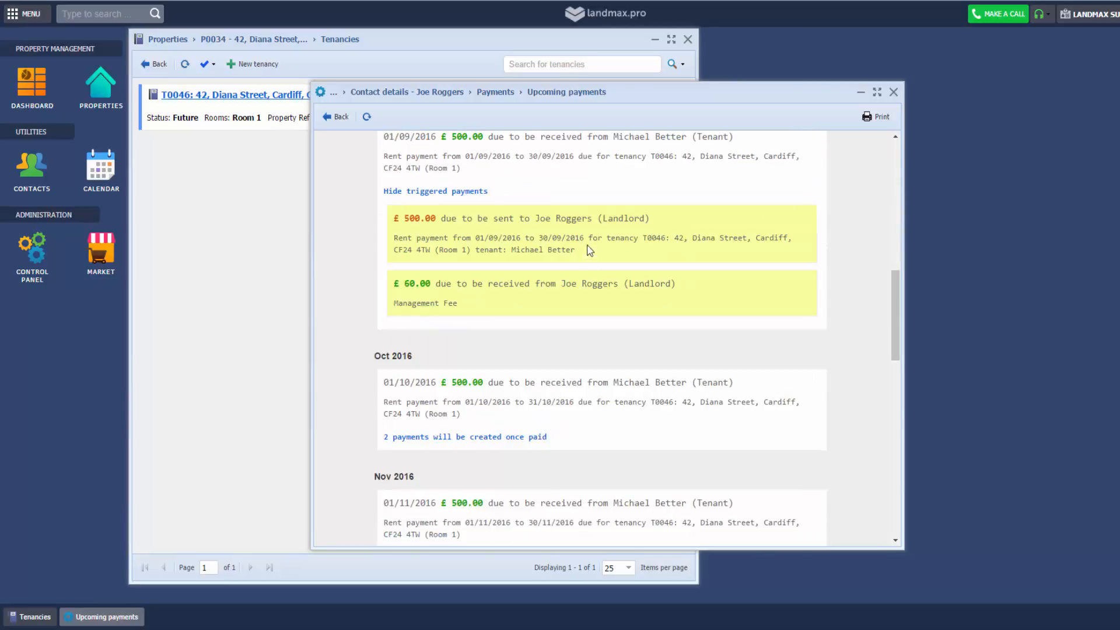
scroll(590, 251, "up", 9)
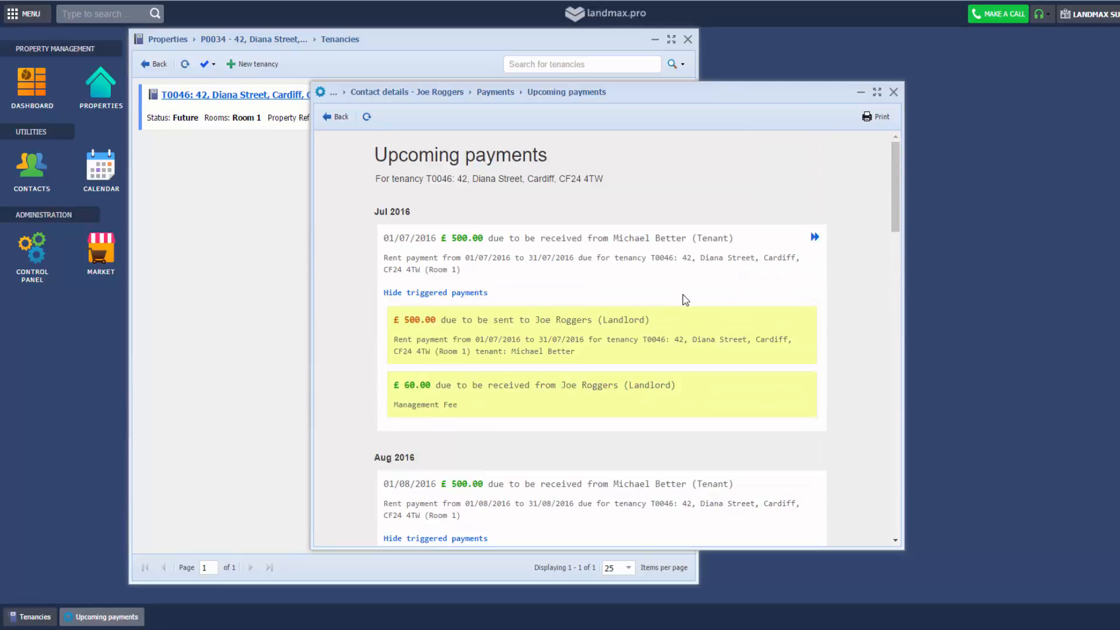
left_click(339, 117)
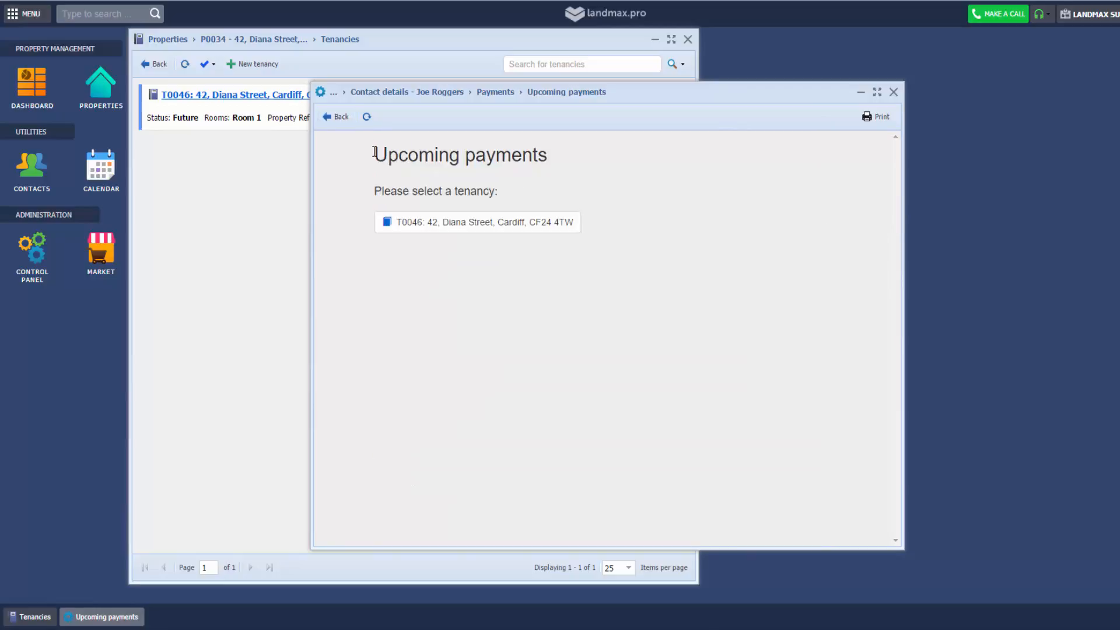
Go back to tenancy T0046's overview and open its tenancy settings
left_click(337, 117)
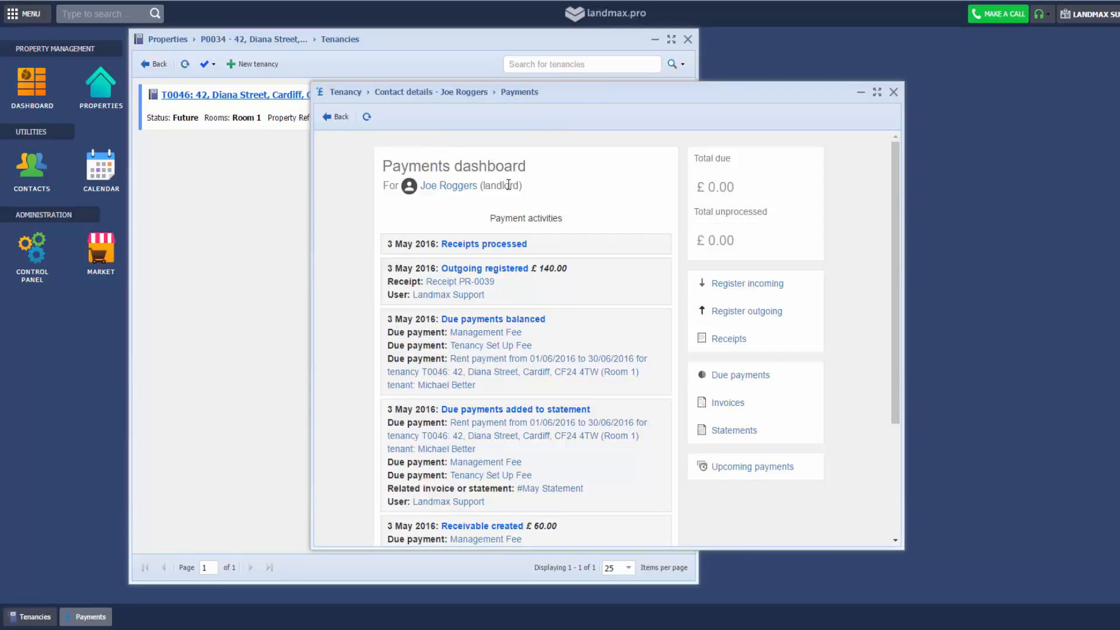
left_click(337, 117)
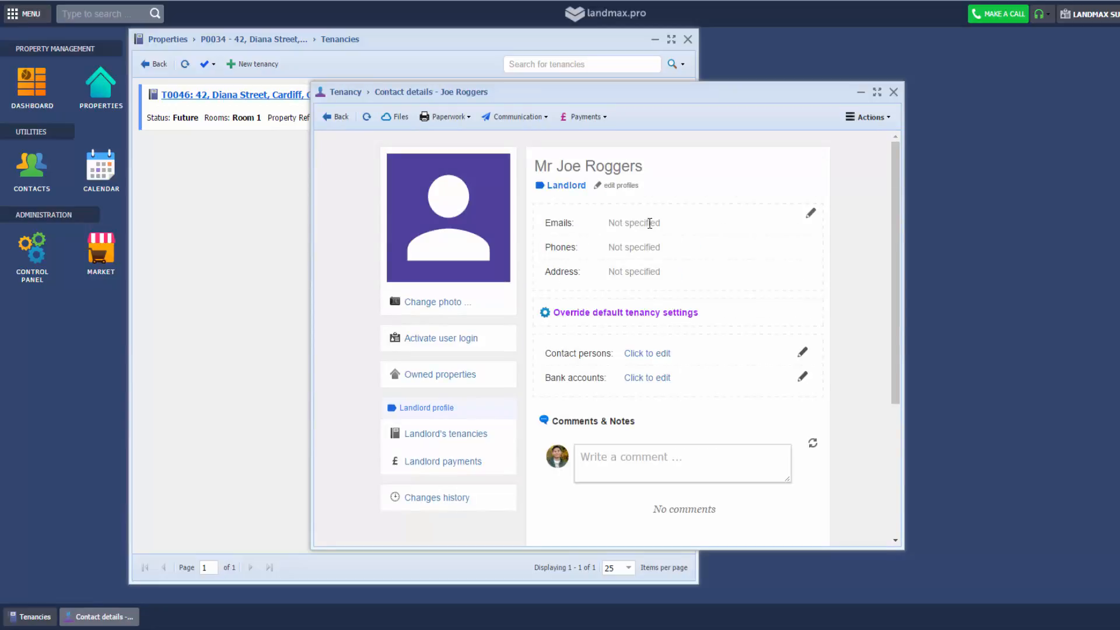
left_click(338, 117)
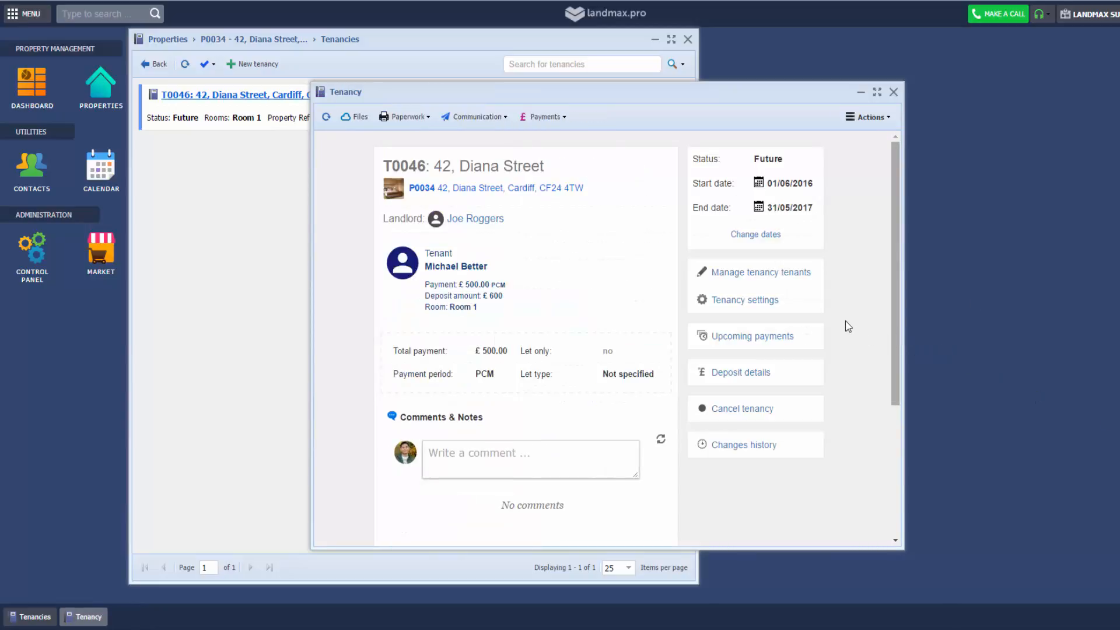
left_click(779, 307)
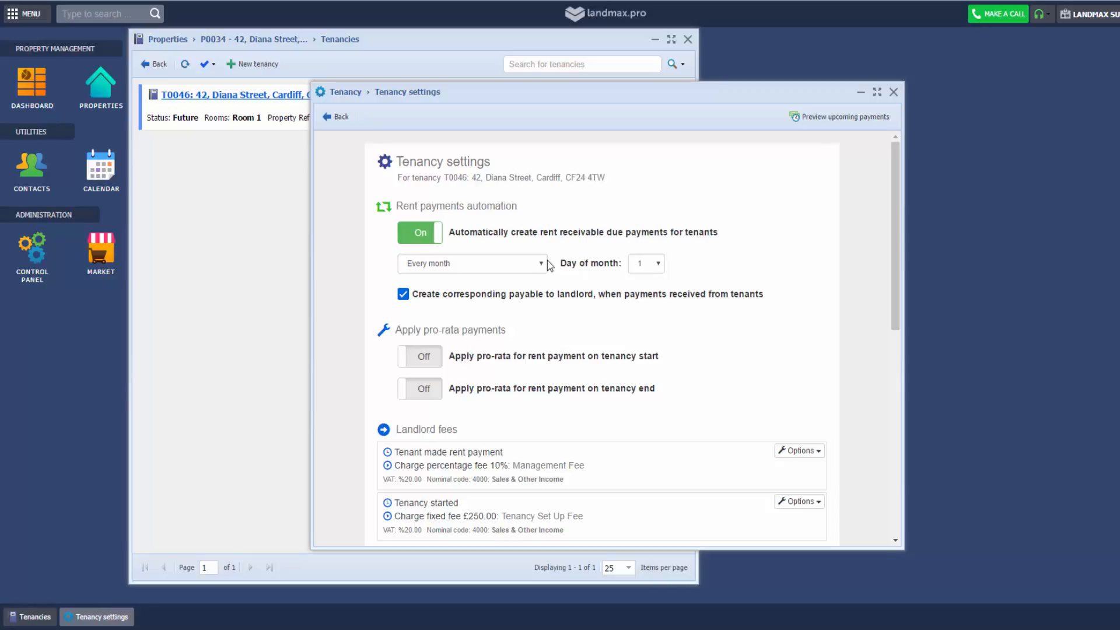
Look at a new fee collection rule's trigger events, discard it unsaved, and return to the overview
scroll(523, 266, "down", 1)
scroll(510, 280, "down", 2)
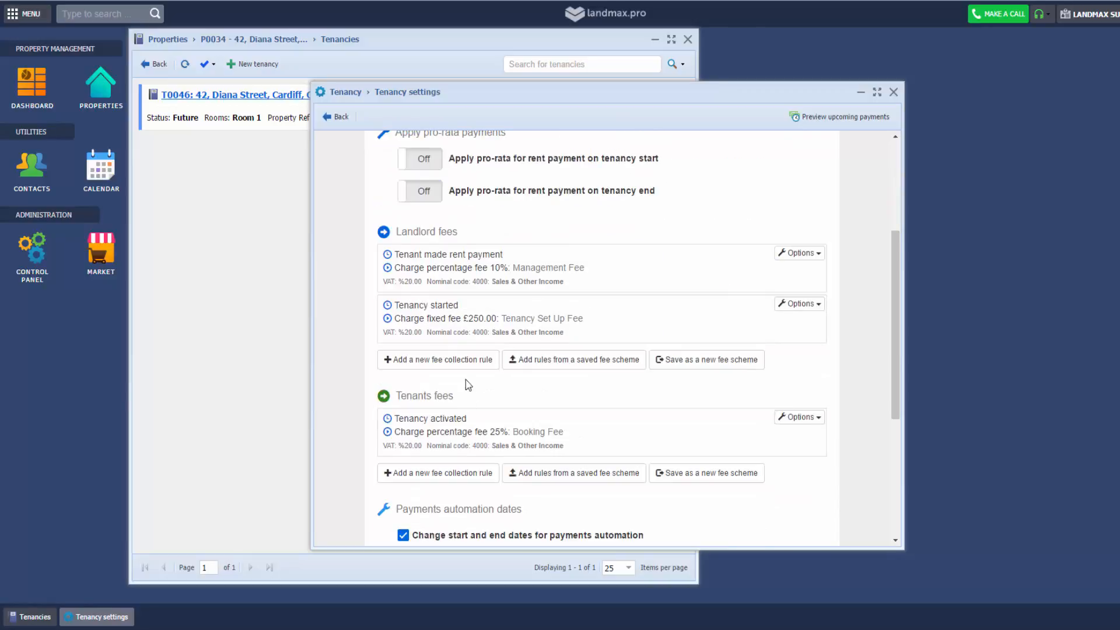
left_click(450, 473)
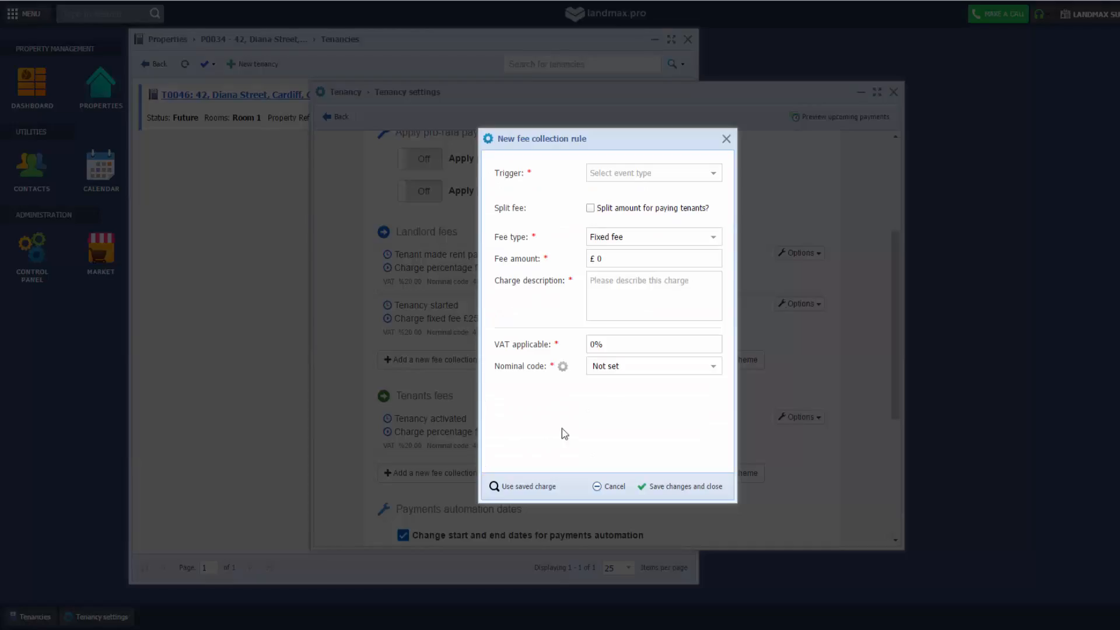
left_click(671, 178)
scroll(694, 251, "down", 3)
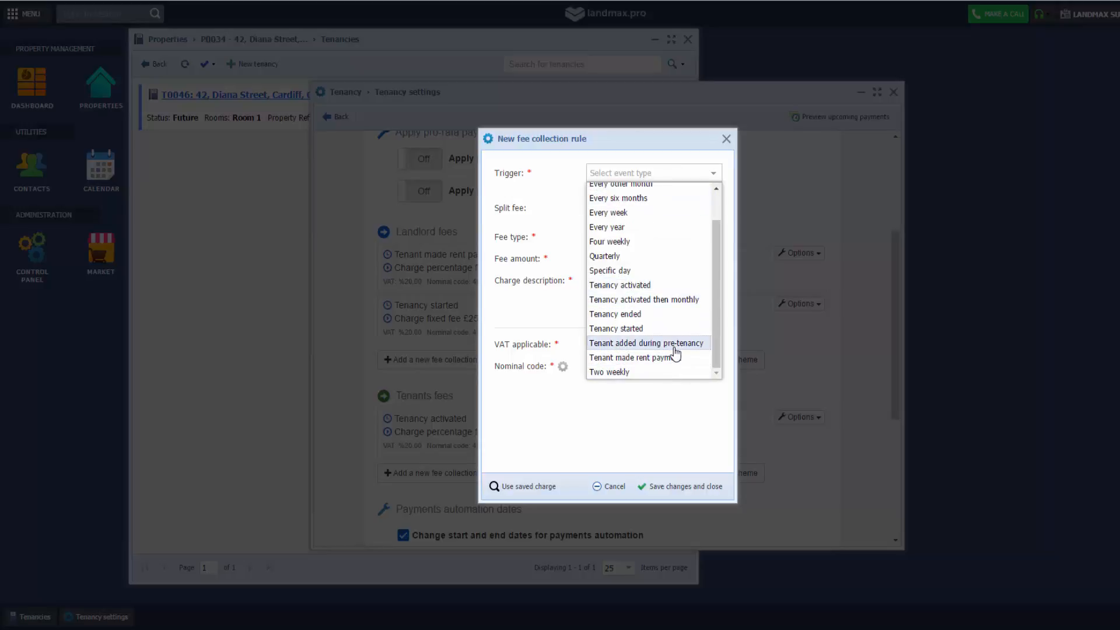
left_click(726, 138)
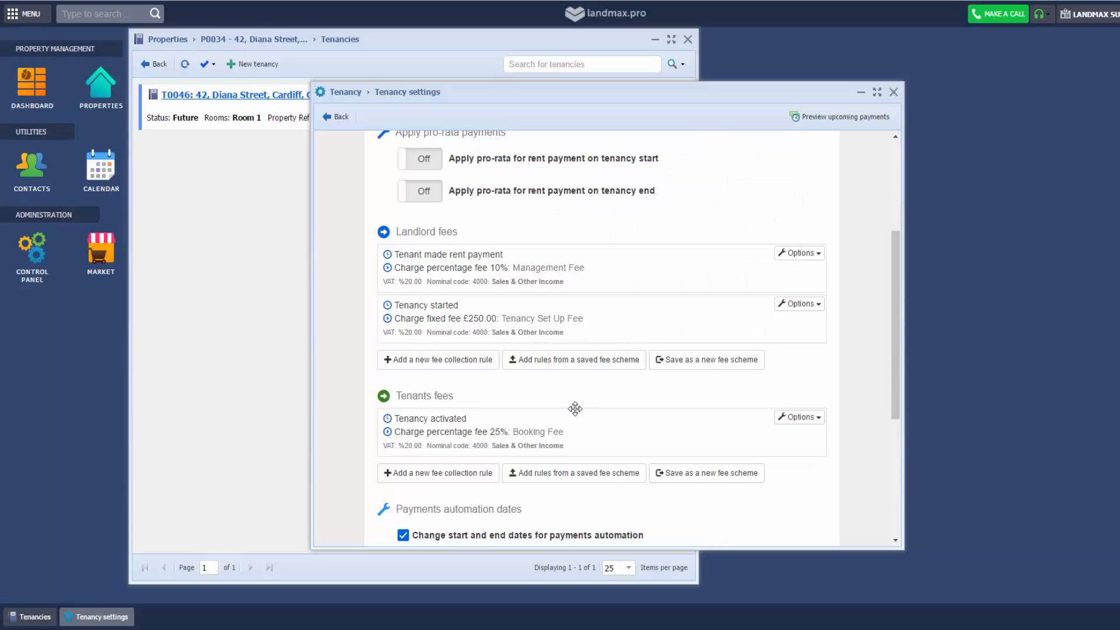
scroll(565, 263, "up", 4)
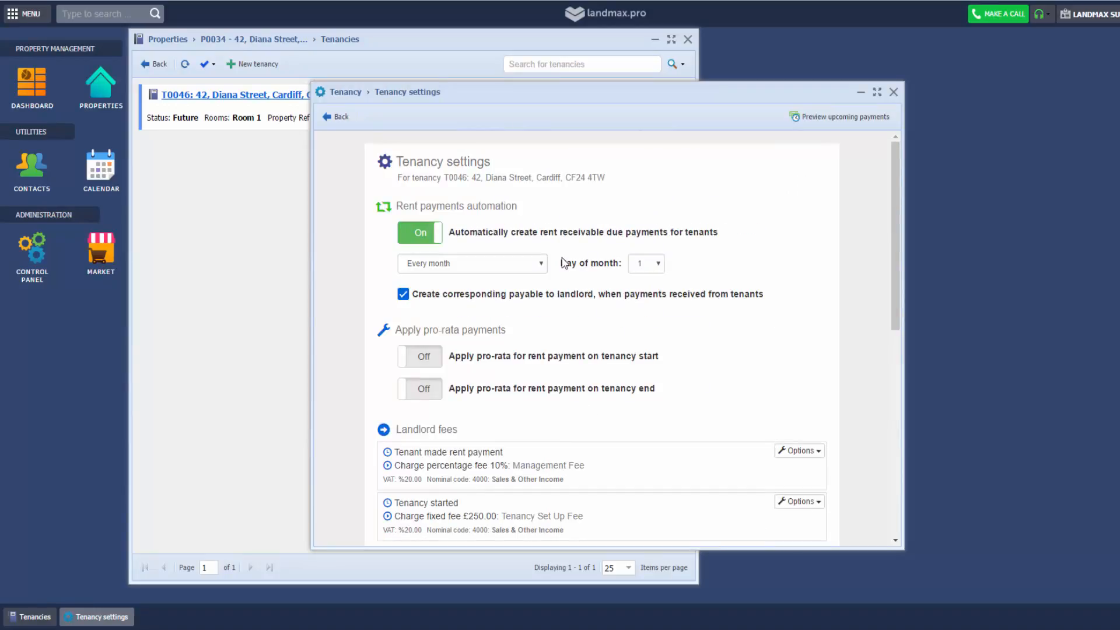
left_click(330, 117)
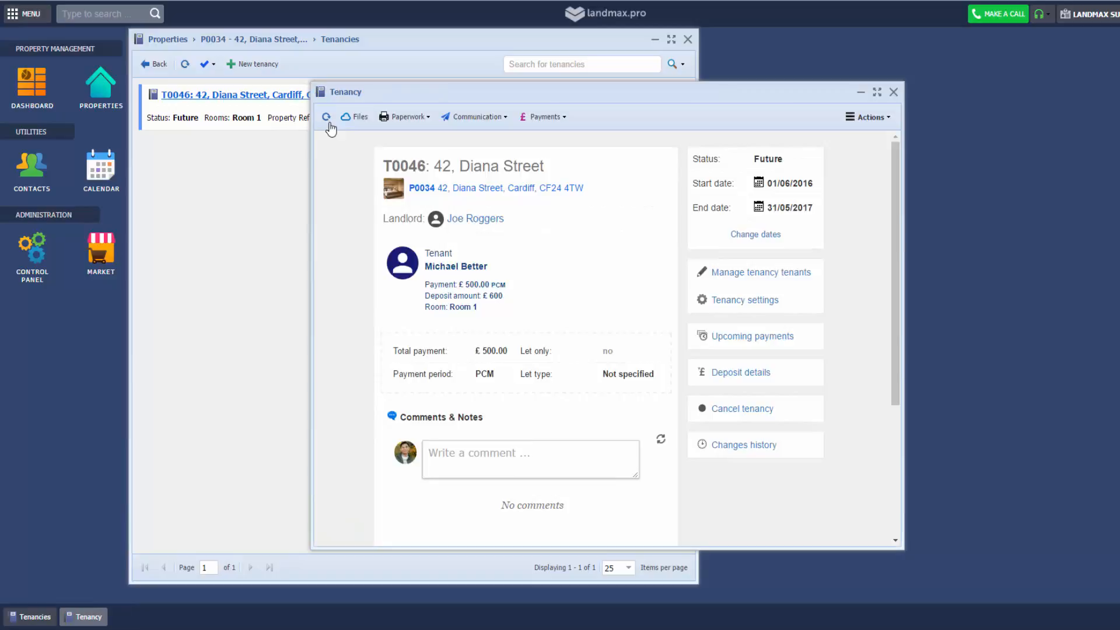
Change property P0034's owner to a different landlord found by typing 'D', and save
left_click(472, 219)
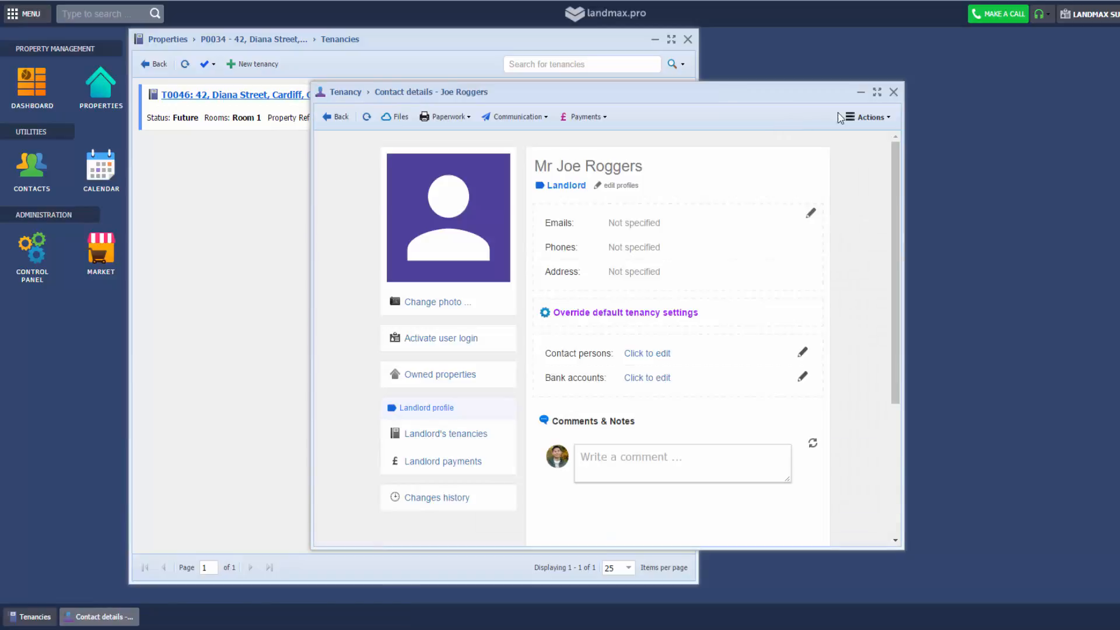
left_click(868, 116)
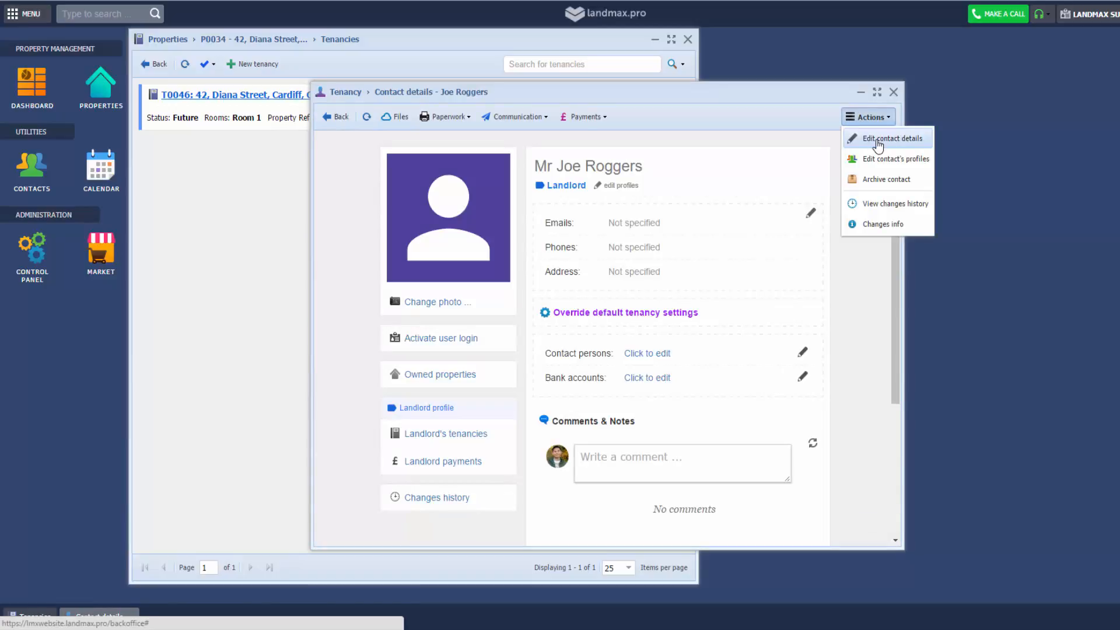
left_click(343, 117)
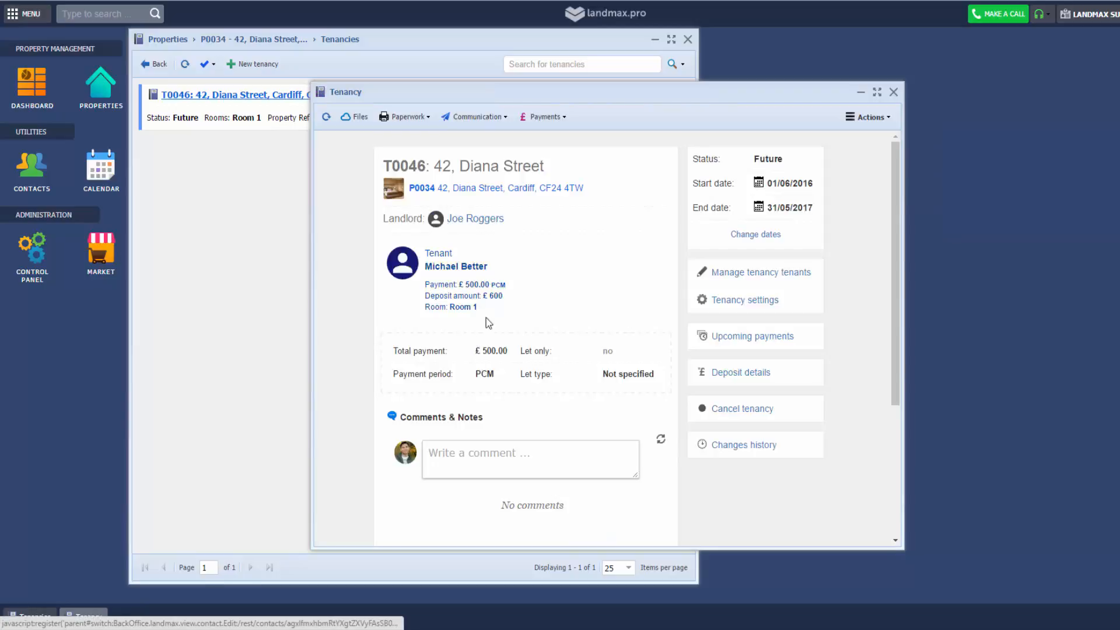
left_click(496, 188)
left_click(866, 117)
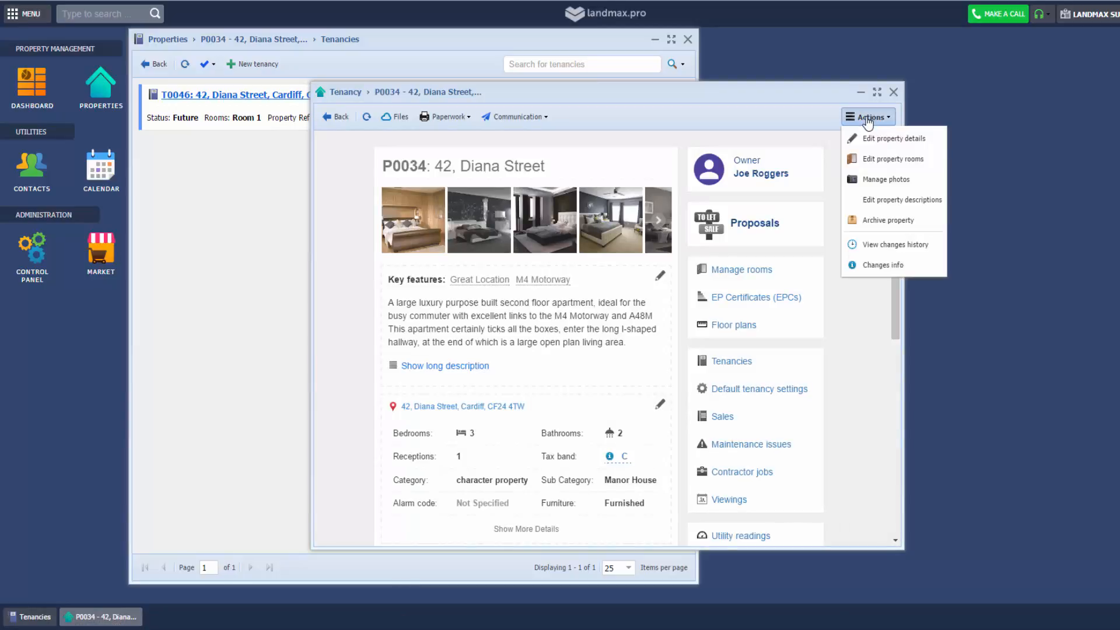
left_click(875, 138)
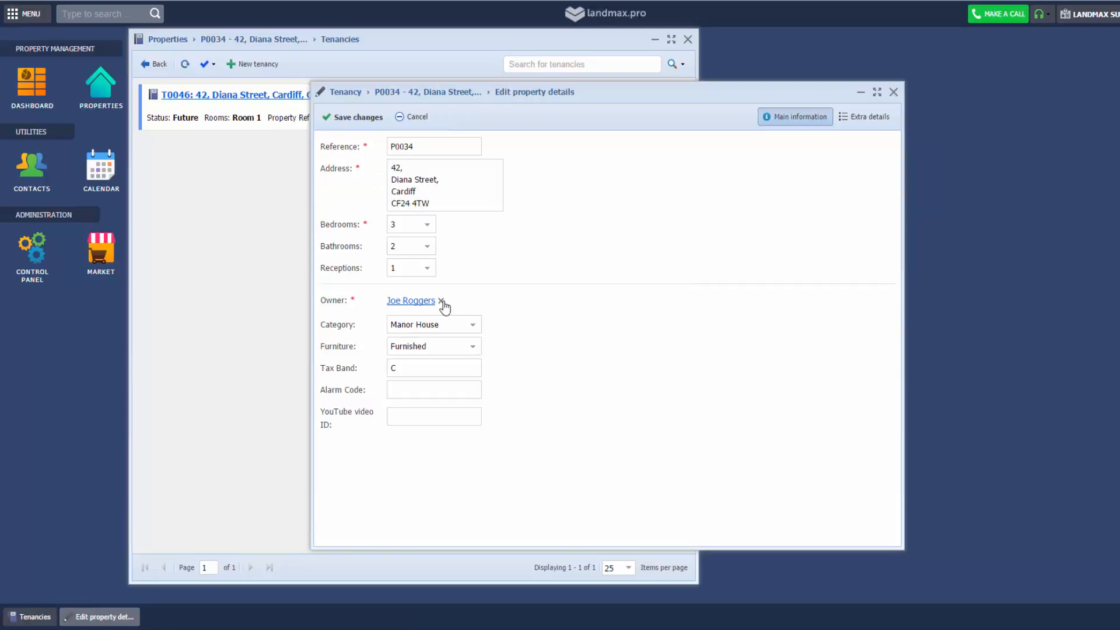
left_click(444, 302)
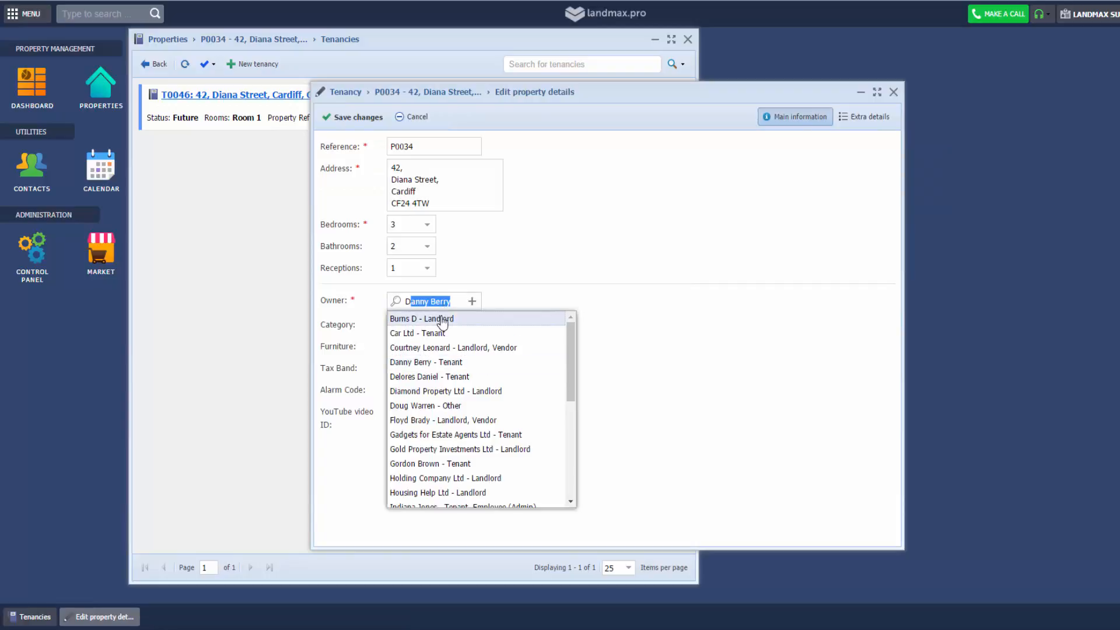
left_click(440, 319)
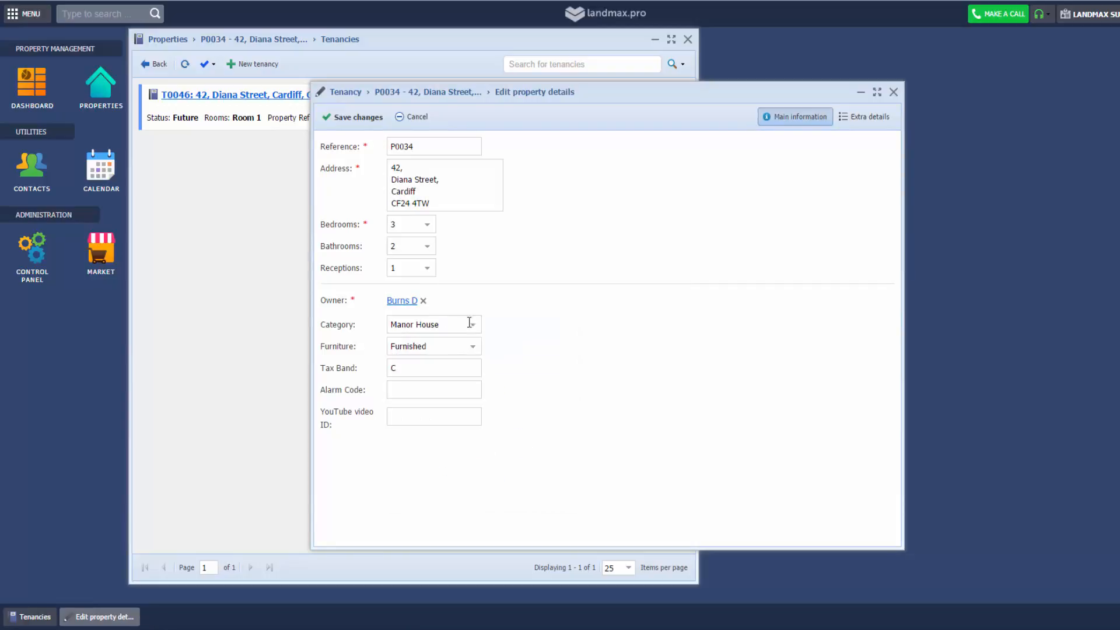
left_click(367, 125)
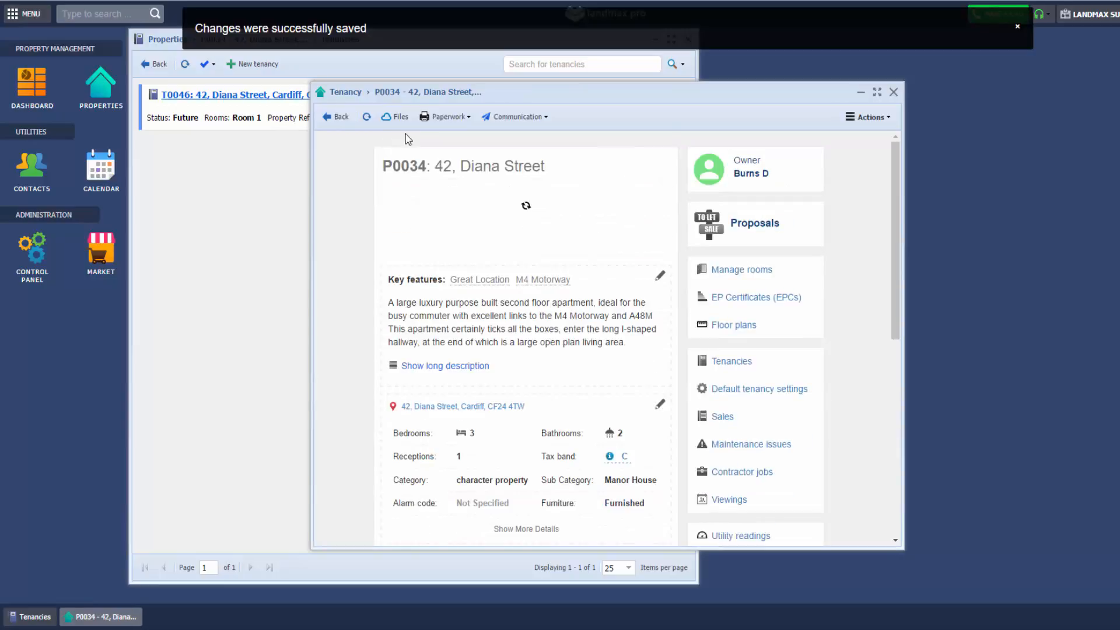
Open tenancy T0046 from the property's tenancies and view its upcoming payments
left_click(732, 359)
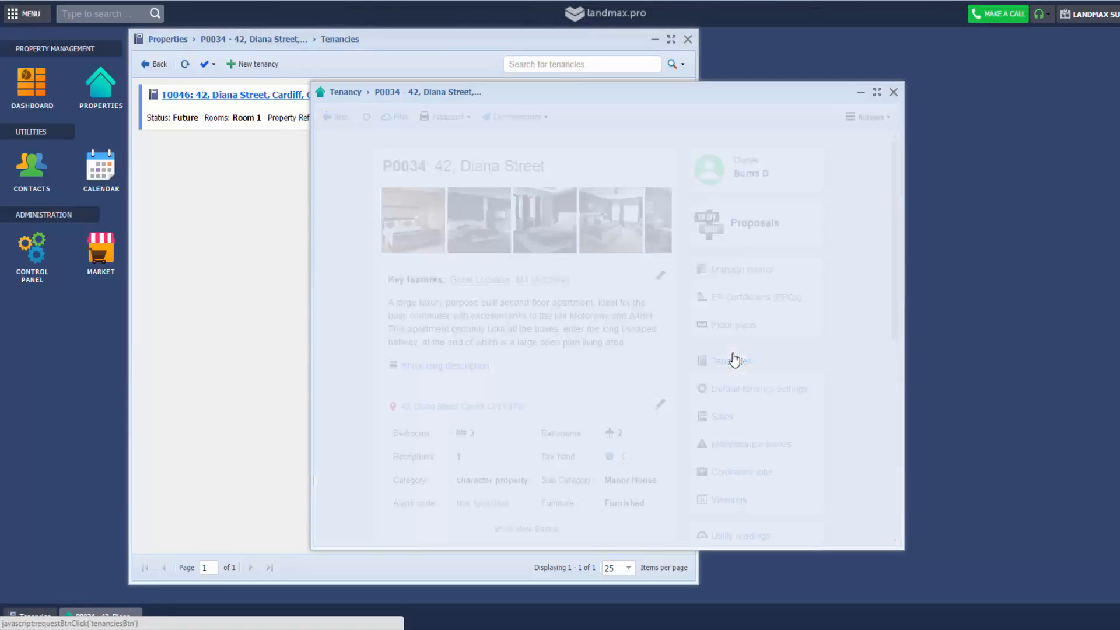
left_click(464, 151)
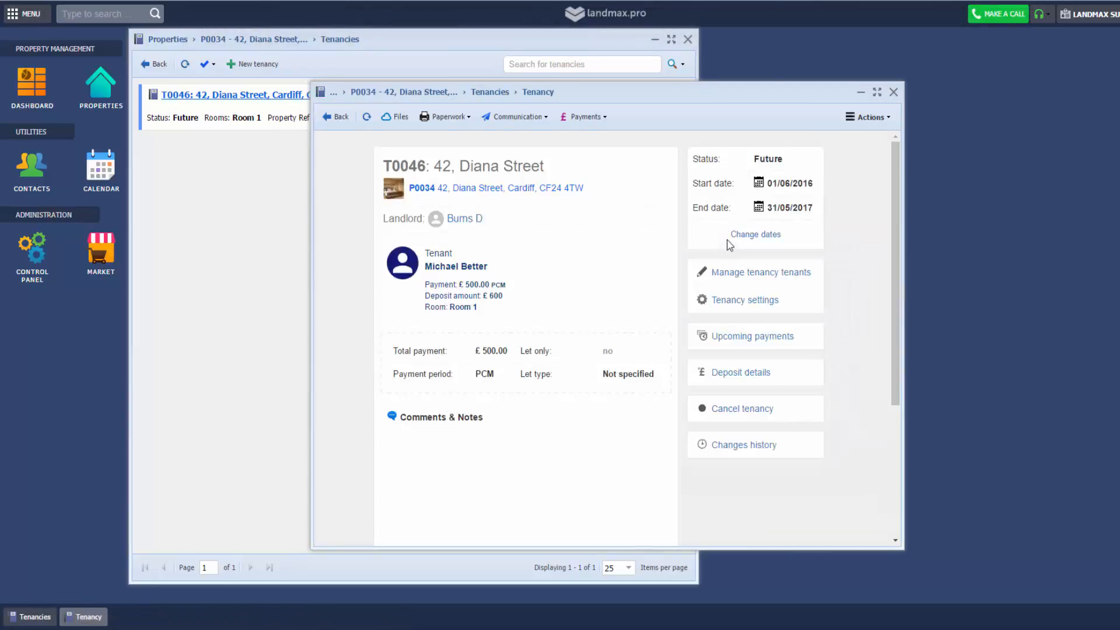
left_click(753, 337)
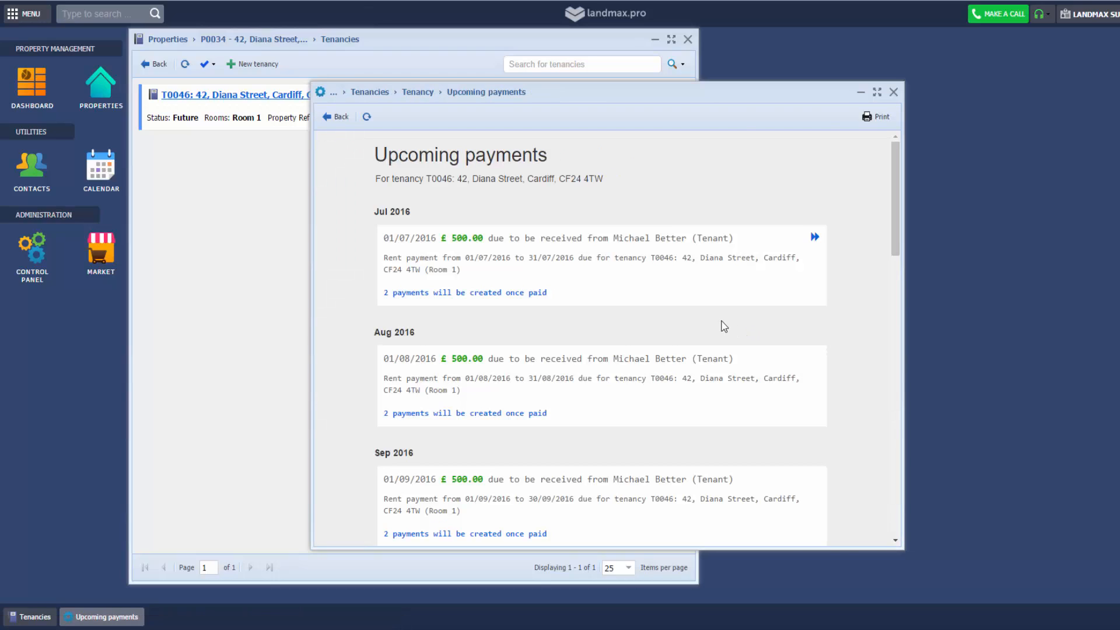